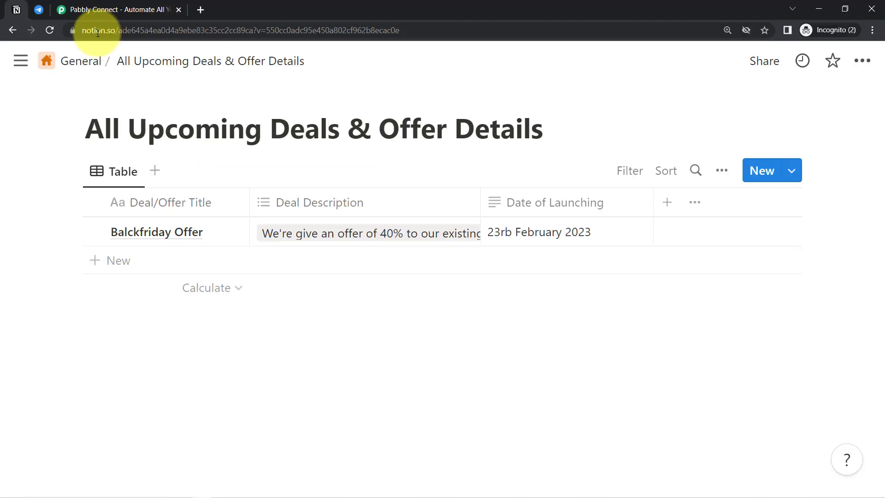
# Review the All Upcoming Deals & Offer Details table in Notion and the Pabbly Team group chat in Telegram
pyautogui.doubleClick(139, 30)
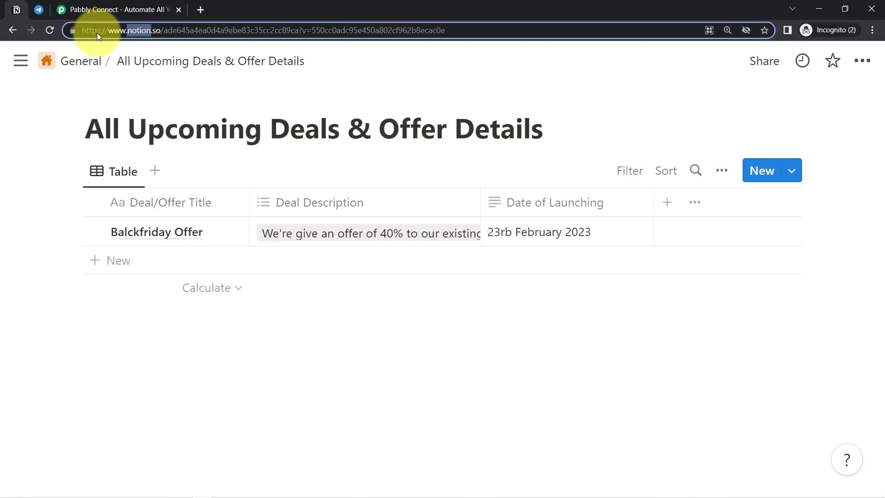
pyautogui.moveTo(103, 129); pyautogui.dragTo(497, 134)
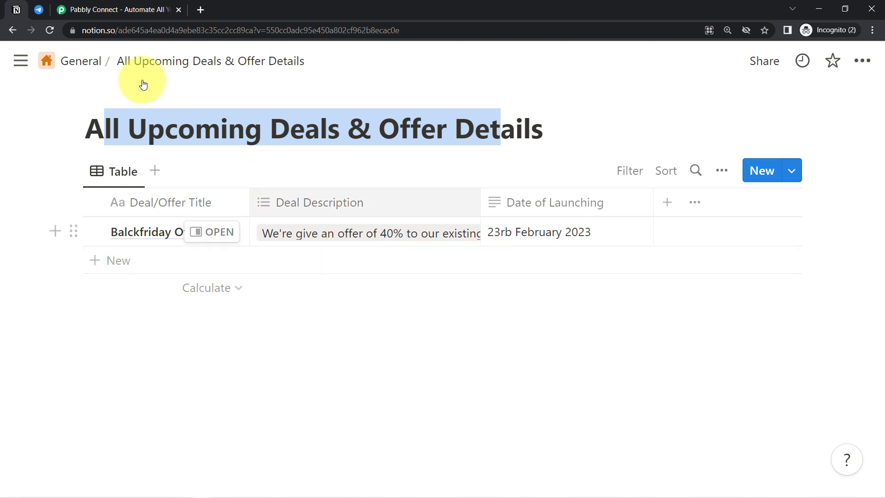
pyautogui.click(38, 10)
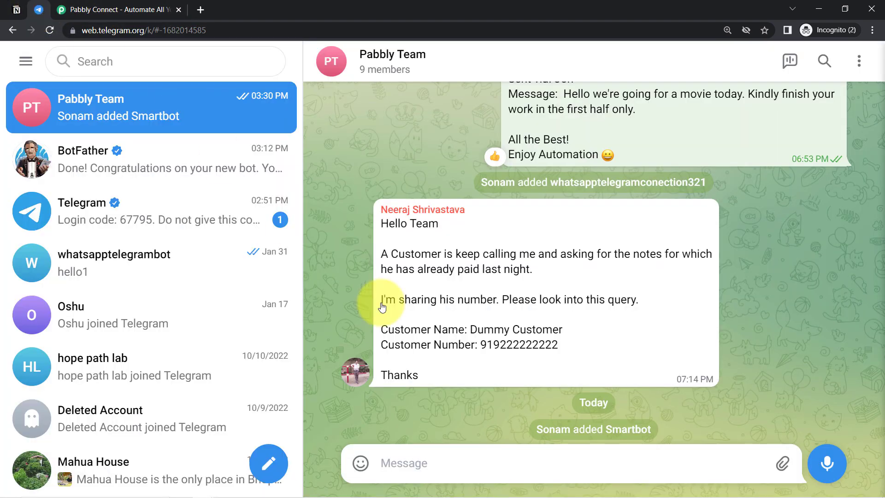
pyautogui.click(97, 112)
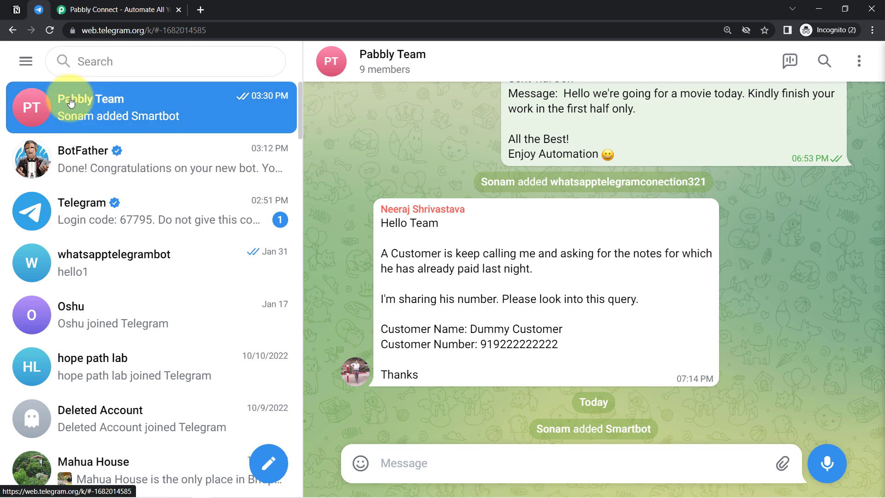
pyautogui.click(138, 114)
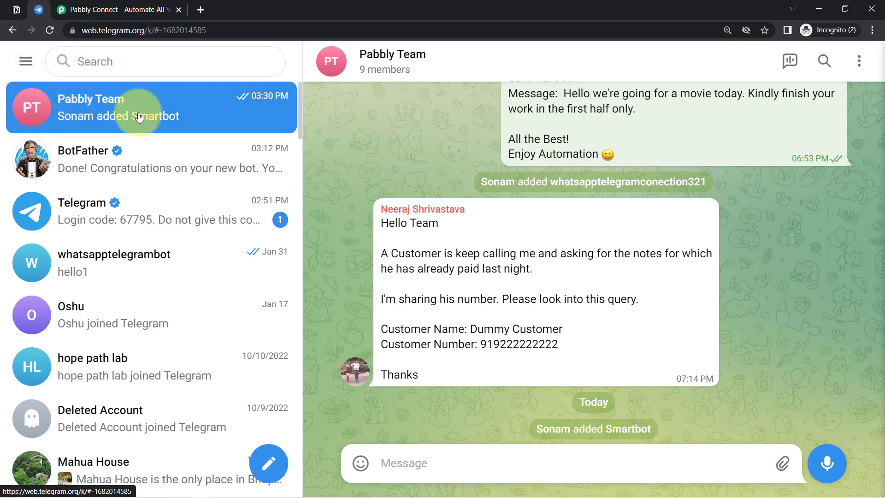
pyautogui.click(18, 11)
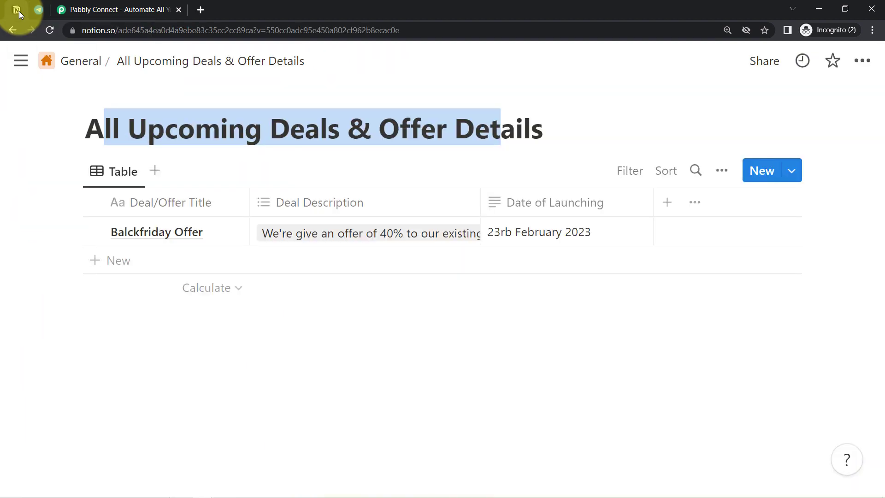
pyautogui.click(39, 11)
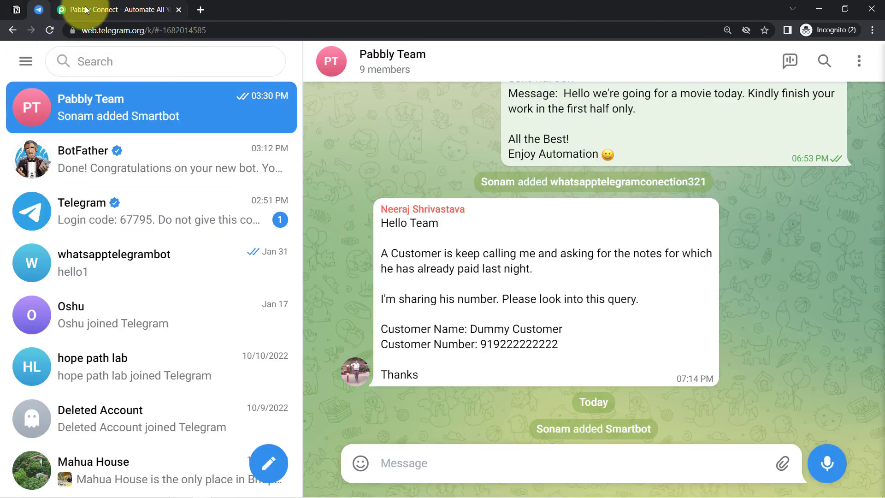
# Switch to the Pabbly Connect website, sign in to the account and open the Pabbly Connect dashboard
pyautogui.click(93, 9)
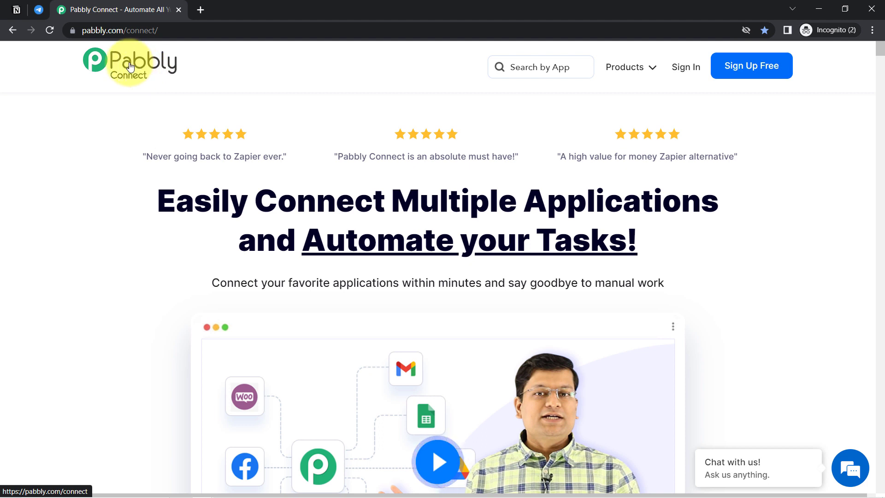
pyautogui.moveTo(230, 201); pyautogui.dragTo(571, 241)
pyautogui.moveTo(95, 30); pyautogui.dragTo(161, 32)
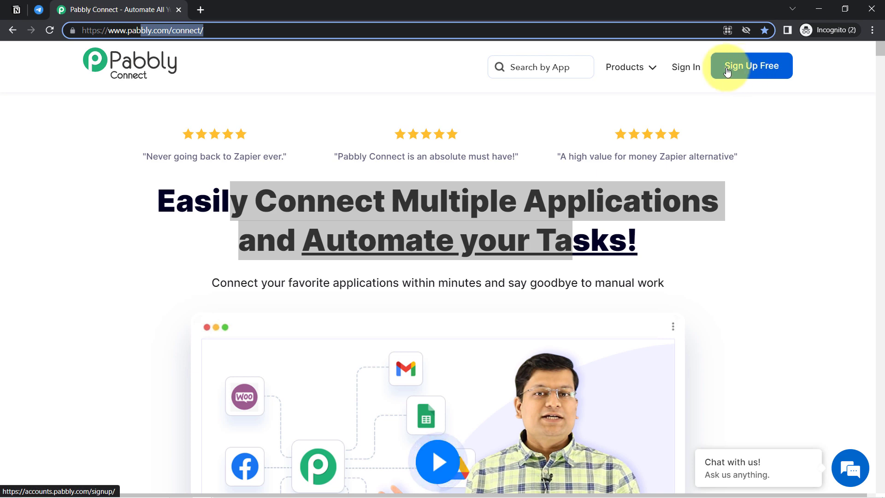
pyautogui.click(677, 74)
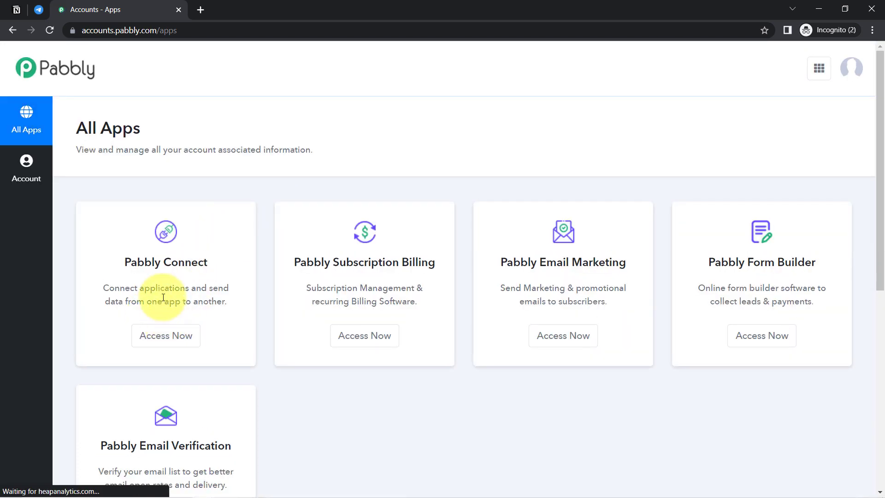
pyautogui.click(161, 336)
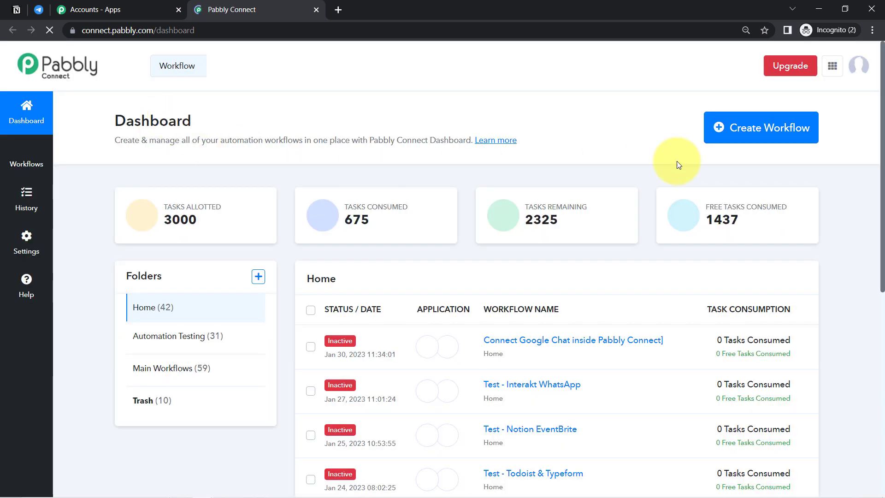
# Create a new workflow named Send Messages on Telegram from Notion
pyautogui.click(873, 32)
pyautogui.click(838, 124)
pyautogui.click(618, 149)
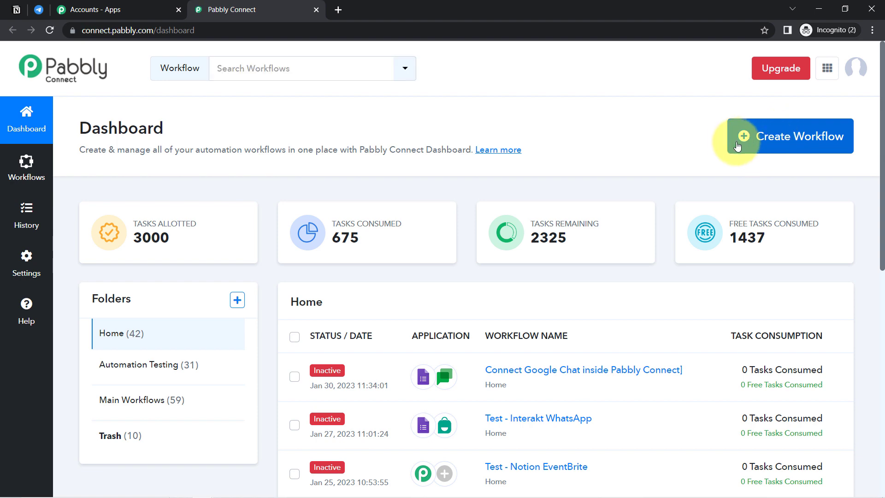
pyautogui.click(755, 141)
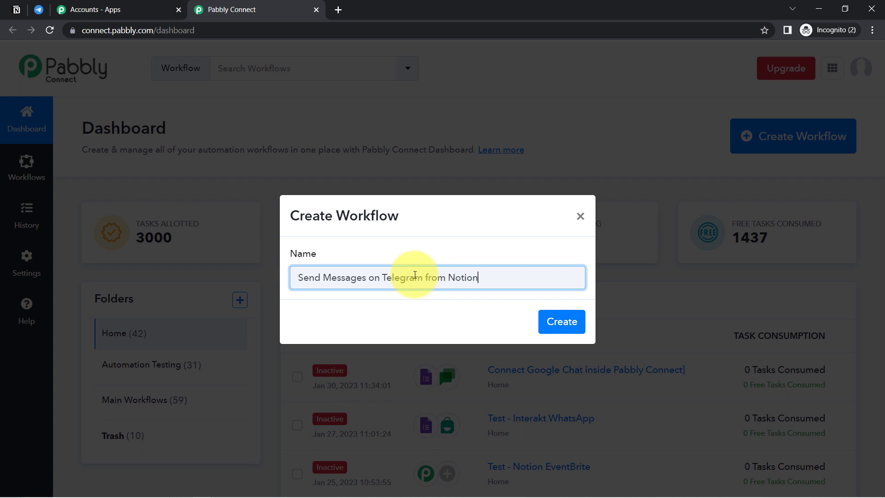
pyautogui.press('Return')
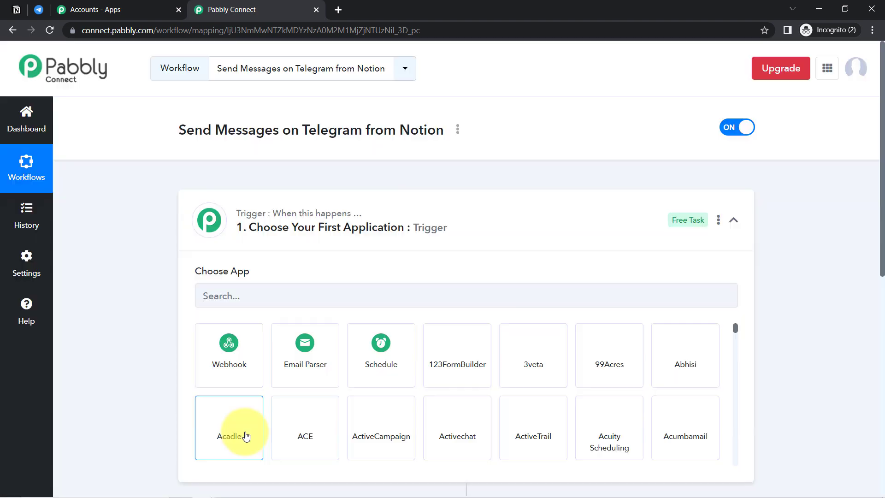
# Choose Notion as the trigger application of the workflow
pyautogui.click(258, 215)
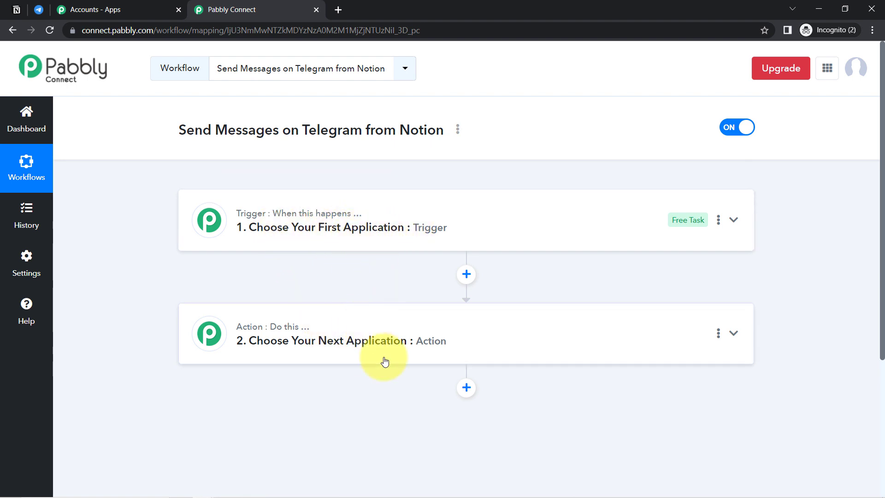
pyautogui.moveTo(194, 130); pyautogui.dragTo(383, 130)
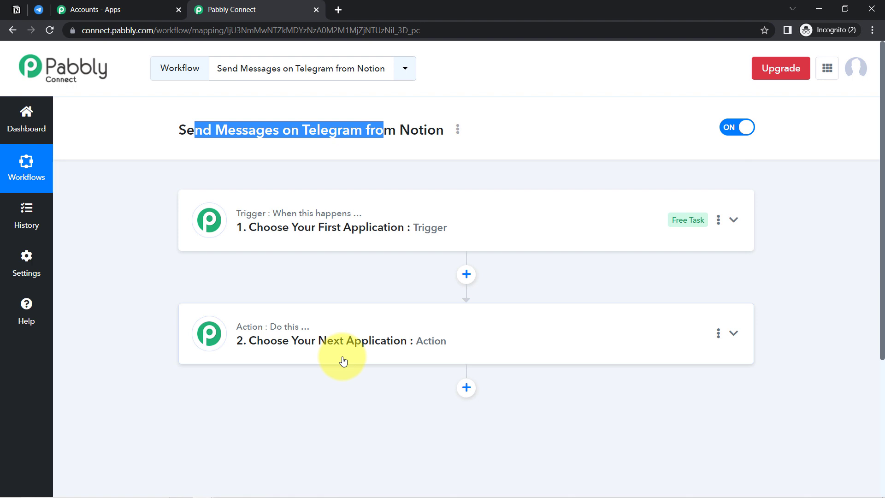
pyautogui.click(306, 223)
pyautogui.click(241, 299)
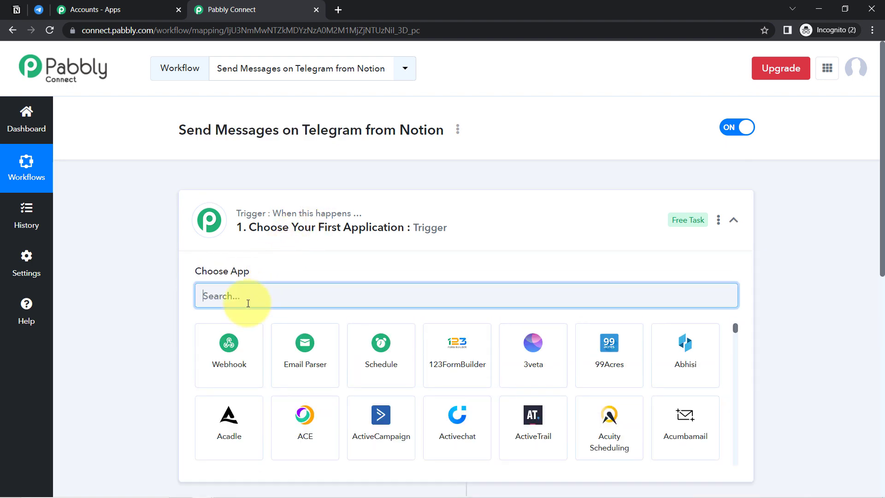
pyautogui.write('noti')
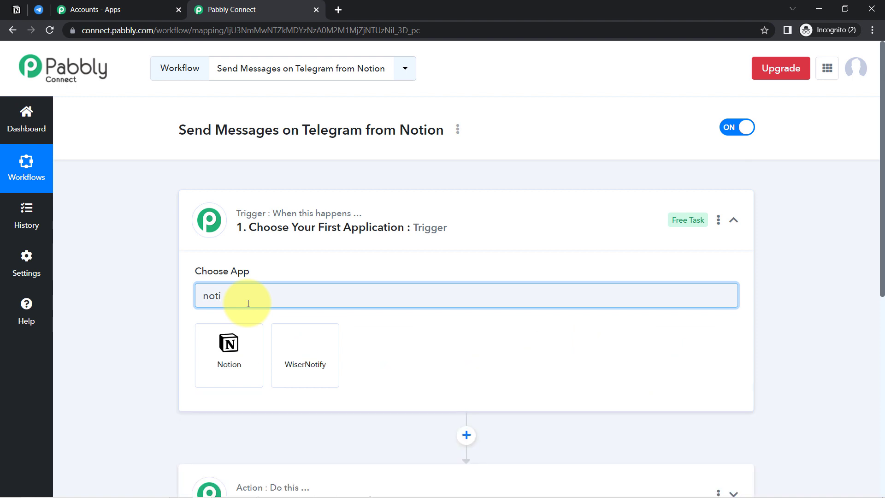
pyautogui.click(227, 358)
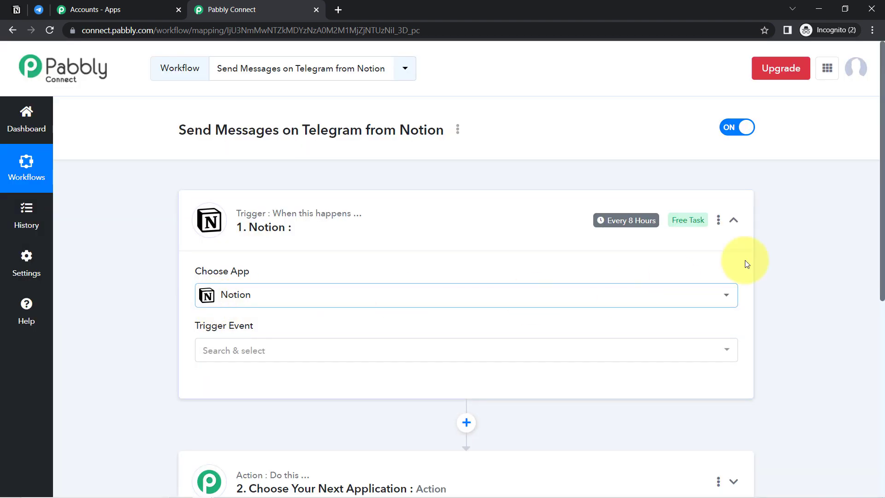
# Search the action step's application list for "tel" to find Telegram Bot
pyautogui.scroll(-5, 879, 277)
pyautogui.click(322, 286)
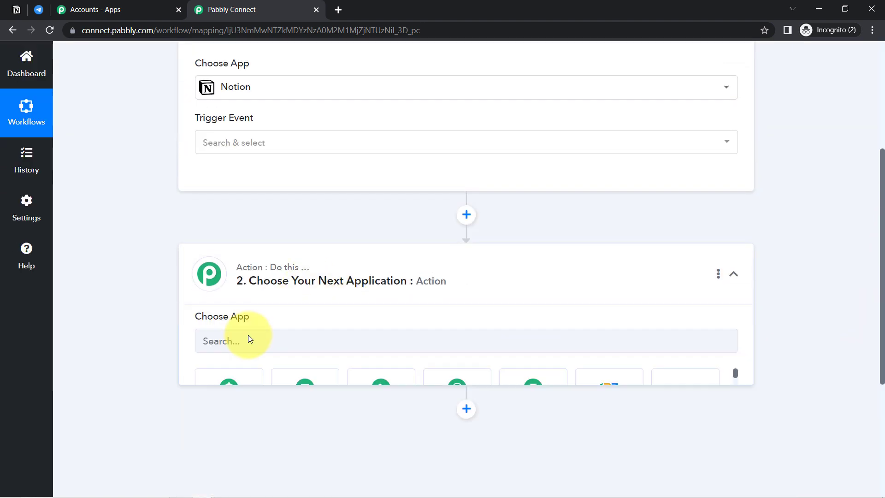
pyautogui.click(231, 355)
pyautogui.write('te')
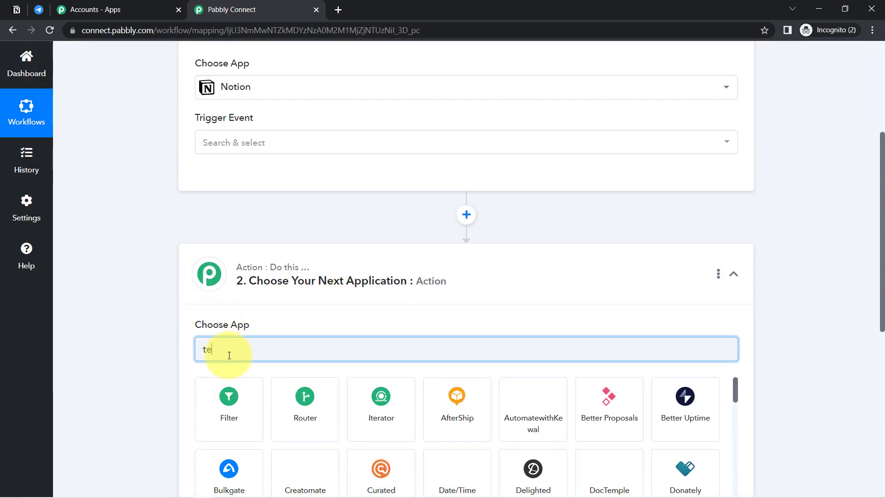
pyautogui.write('l')
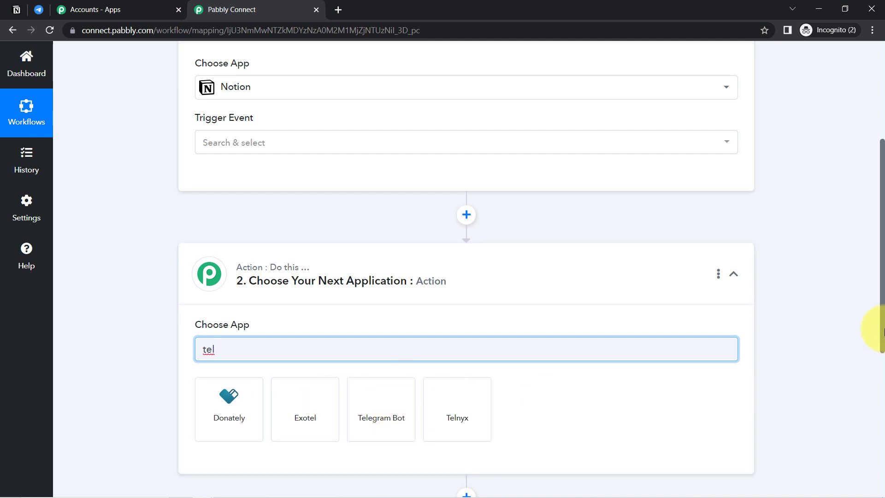
# Set the Notion trigger event to New Database Item
pyautogui.moveTo(881, 330); pyautogui.dragTo(879, 232)
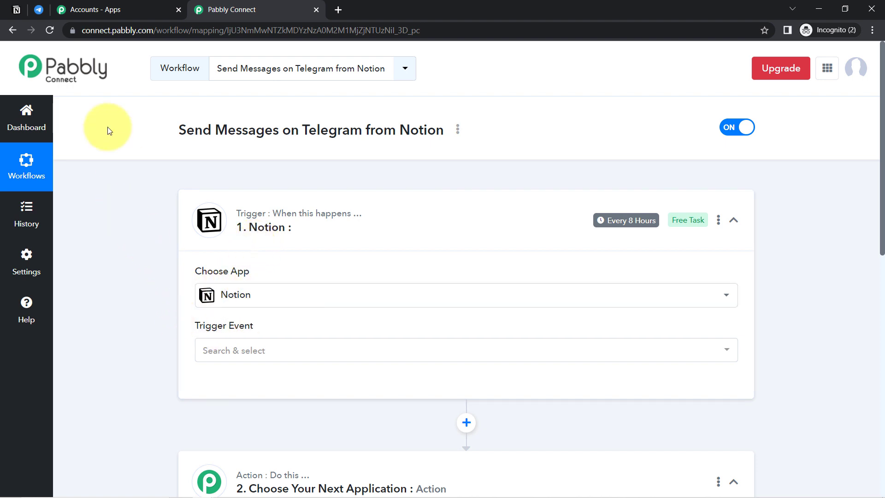
pyautogui.click(227, 347)
pyautogui.click(248, 410)
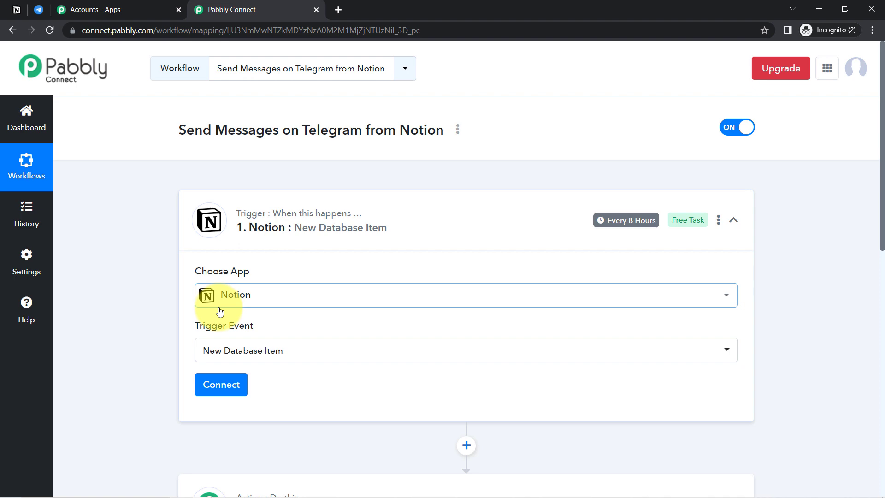
# Add a new Notion connection to the trigger and authorize Pabbly Connect to access the preselected workspace pages
pyautogui.click(210, 388)
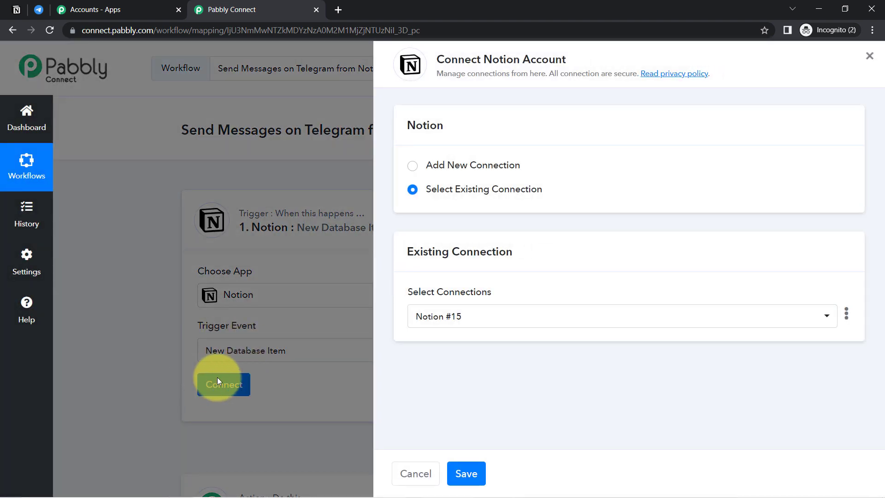
pyautogui.click(463, 167)
pyautogui.click(455, 299)
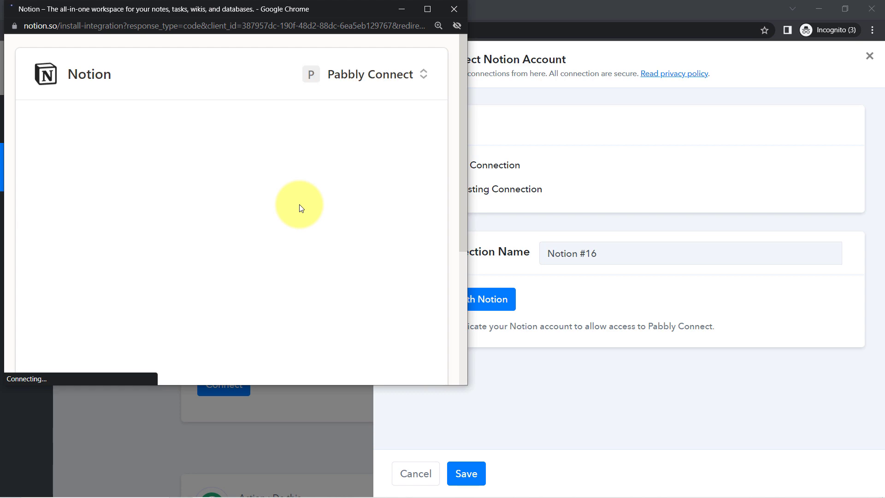
pyautogui.scroll(-5, 415, 272)
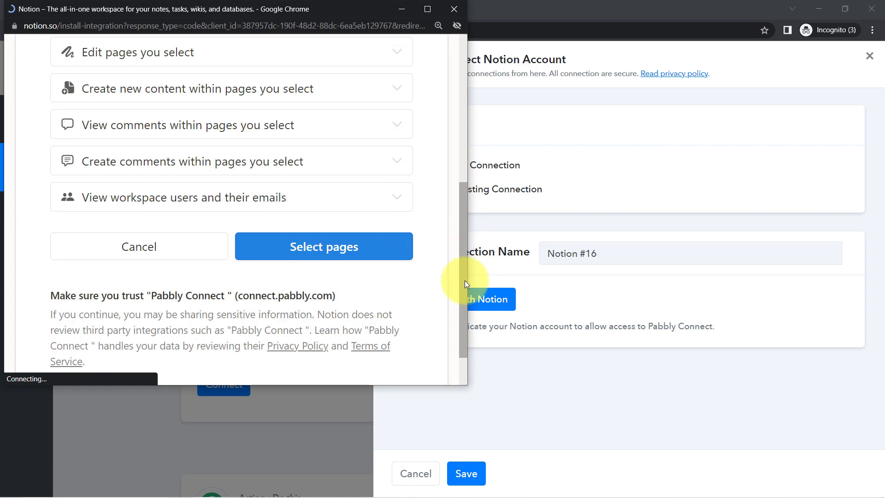
pyautogui.click(312, 259)
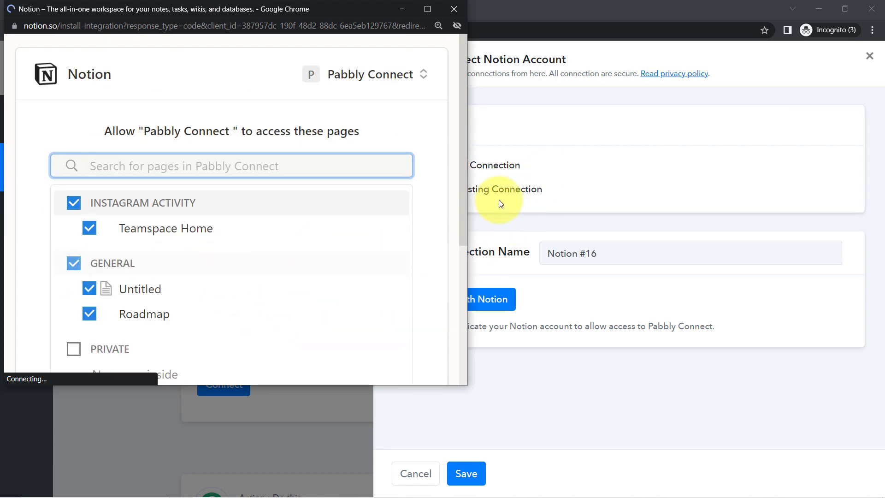
pyautogui.moveTo(465, 177); pyautogui.dragTo(460, 331)
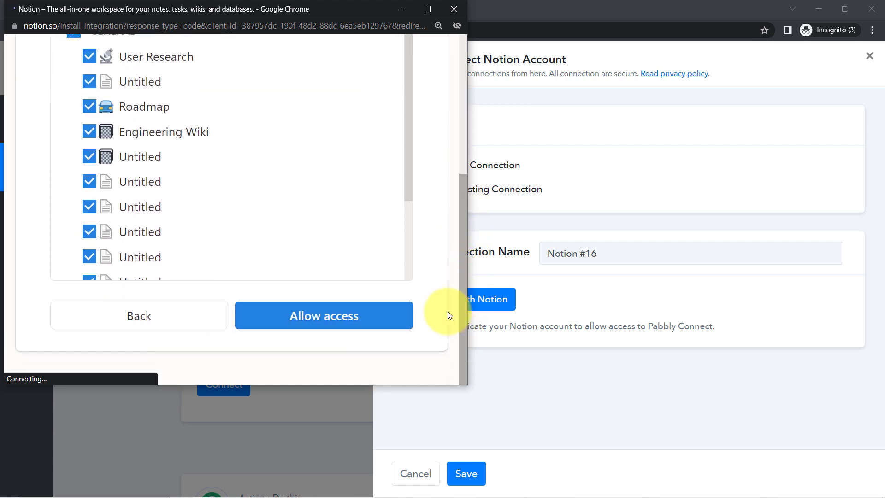
pyautogui.moveTo(408, 165); pyautogui.dragTo(332, 267)
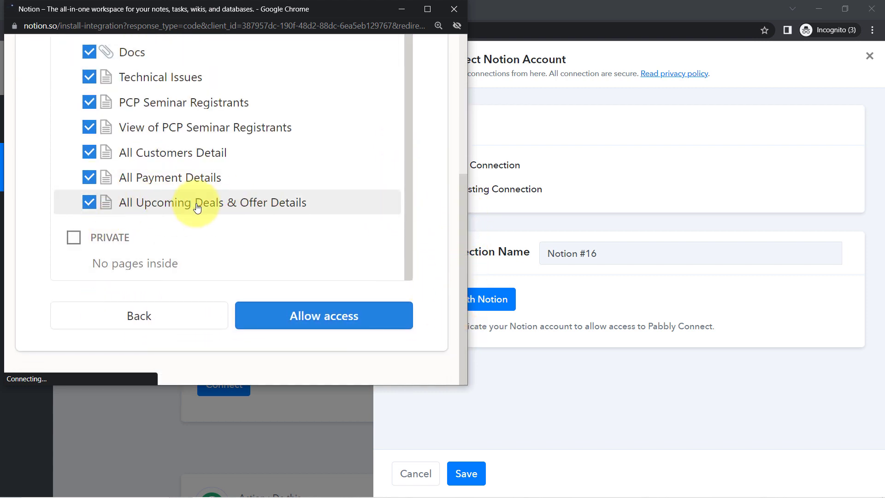
pyautogui.click(292, 316)
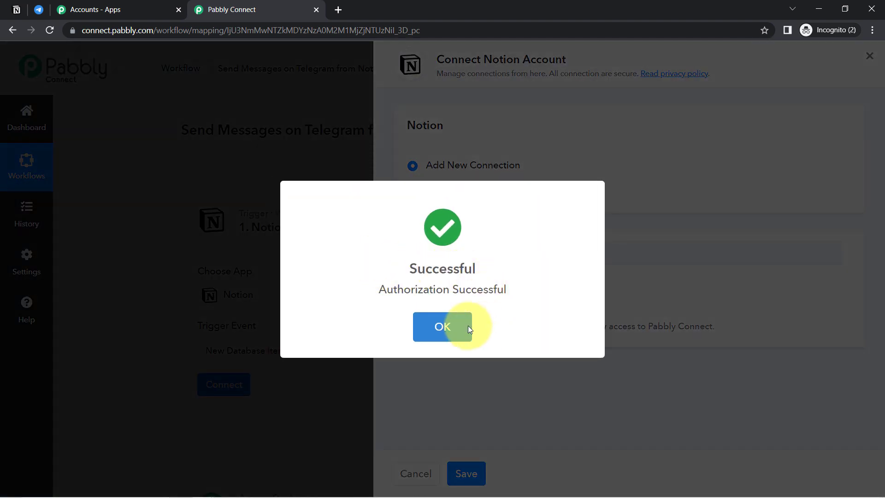
pyautogui.click(468, 326)
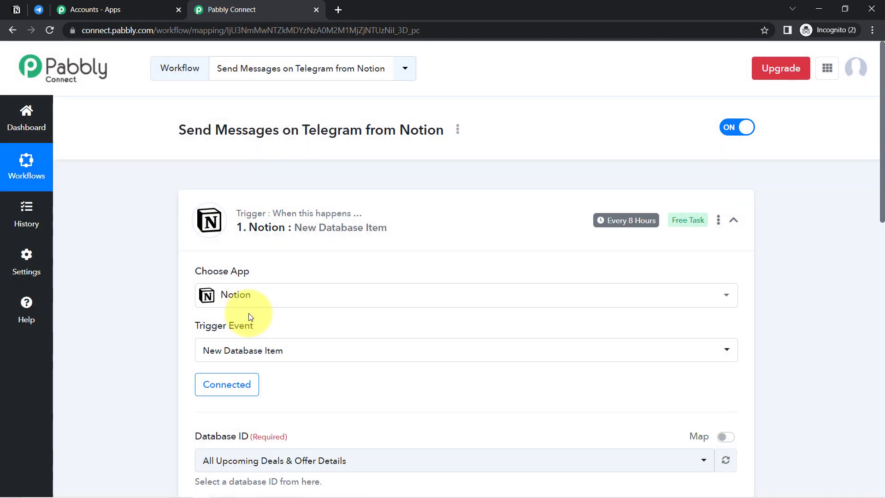
# Check which Notion databases can be chosen as the trigger's Database ID and close the list
pyautogui.moveTo(884, 199); pyautogui.dragTo(883, 248)
pyautogui.scroll(-2, 871, 288)
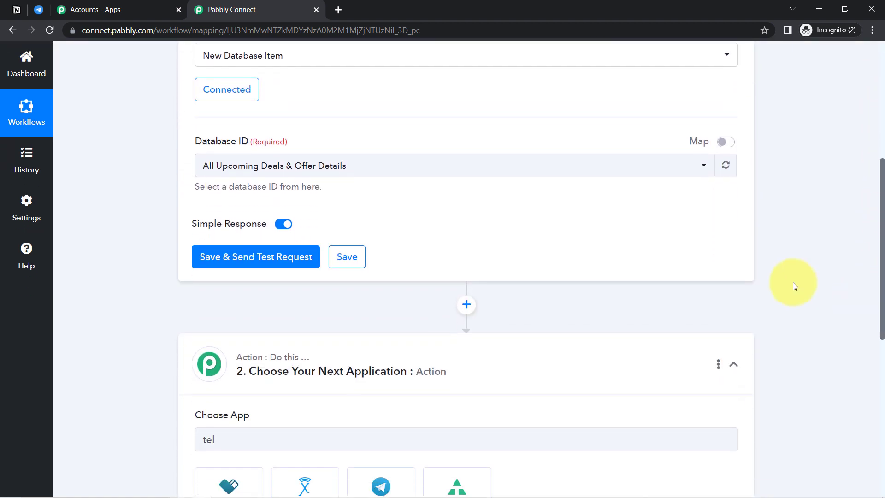
pyautogui.click(346, 171)
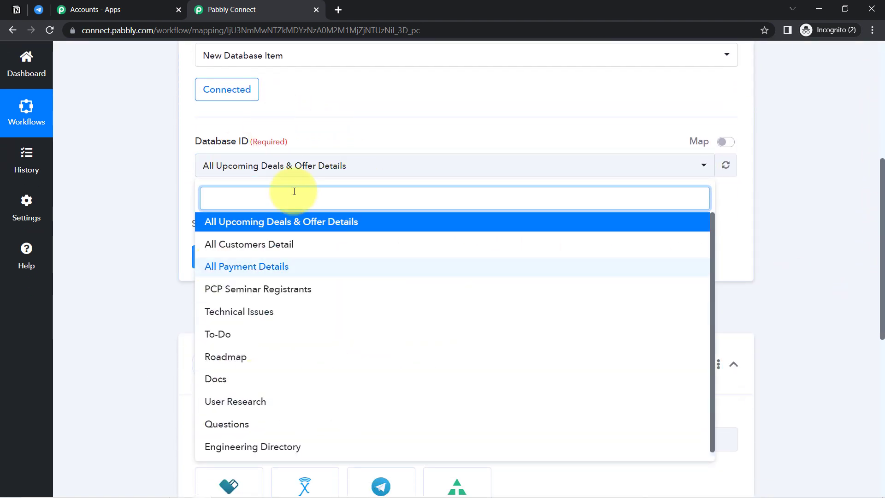
pyautogui.click(132, 216)
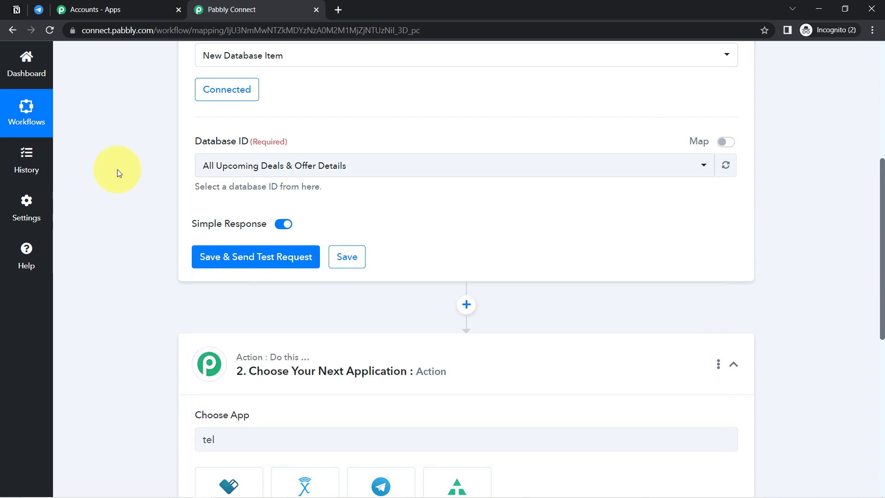
# Compare the databases listed in the Notion workspace with the choices for the trigger's Database ID in Pabbly Connect
pyautogui.click(17, 9)
pyautogui.moveTo(15, 59)
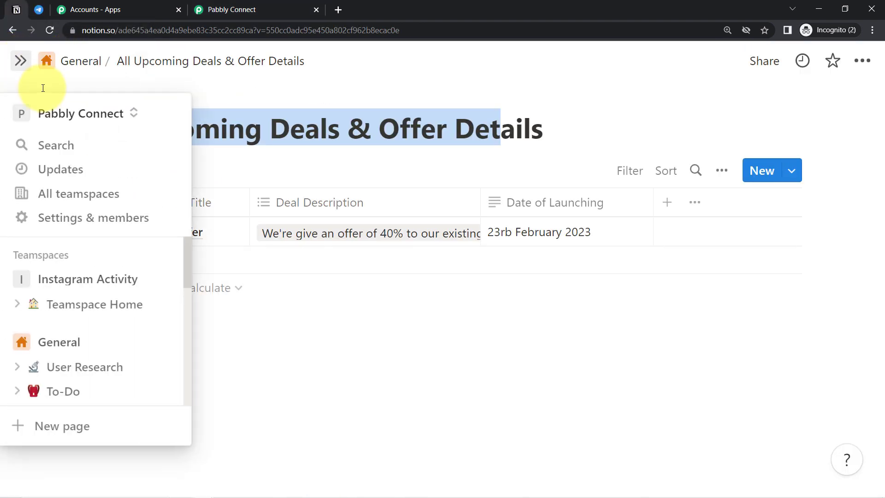
pyautogui.click(21, 60)
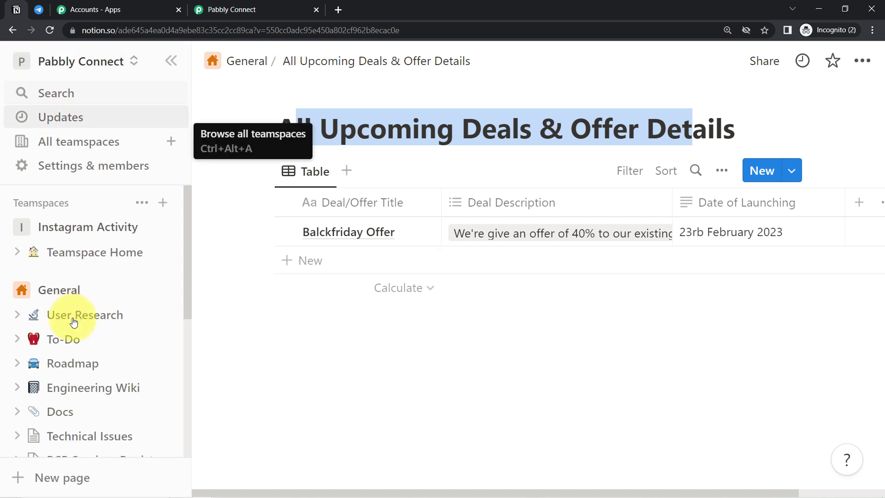
pyautogui.click(174, 293)
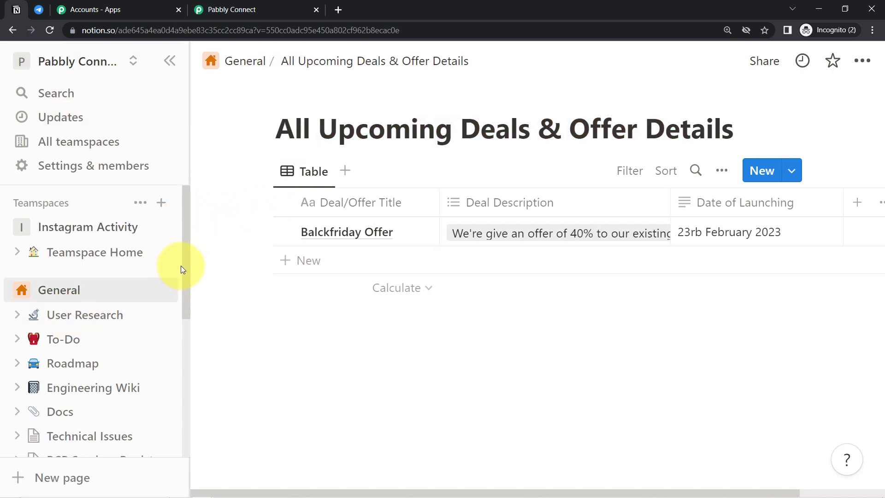
pyautogui.moveTo(184, 263); pyautogui.dragTo(184, 331)
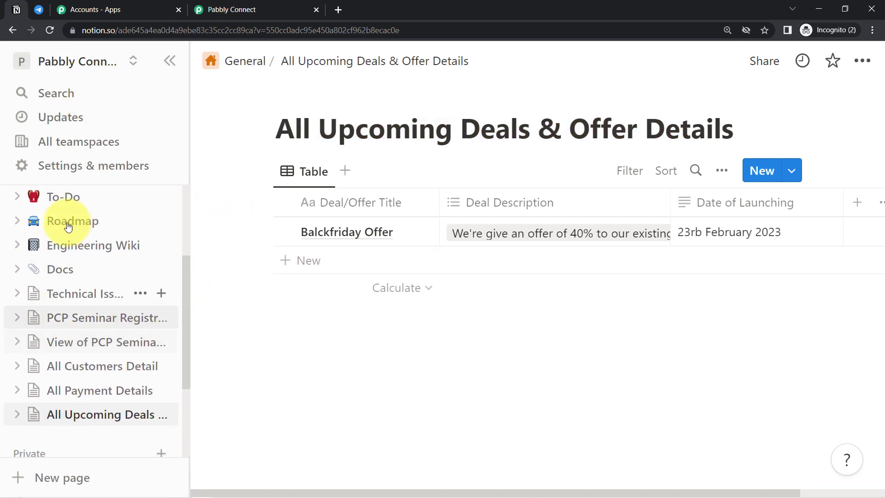
pyautogui.click(282, 4)
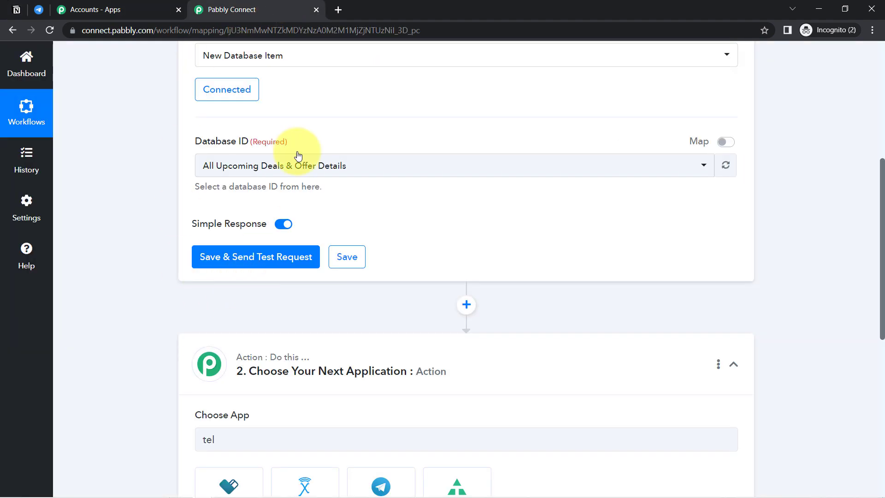
pyautogui.click(265, 166)
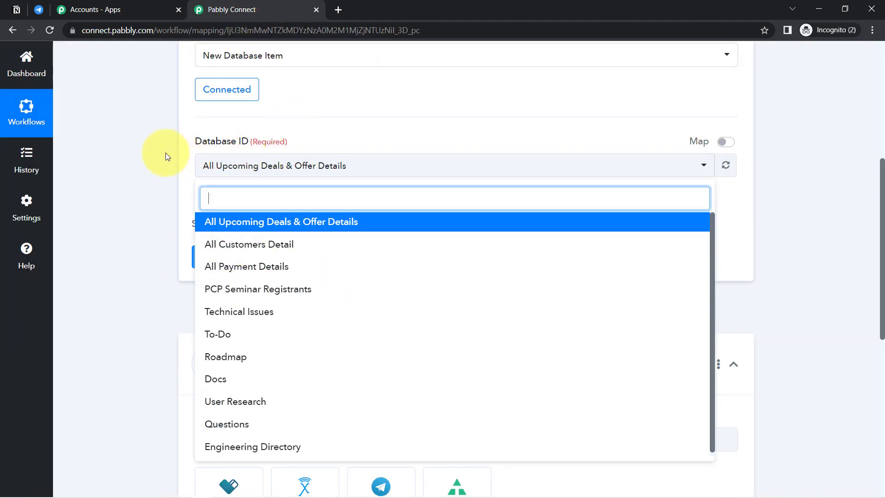
pyautogui.click(18, 7)
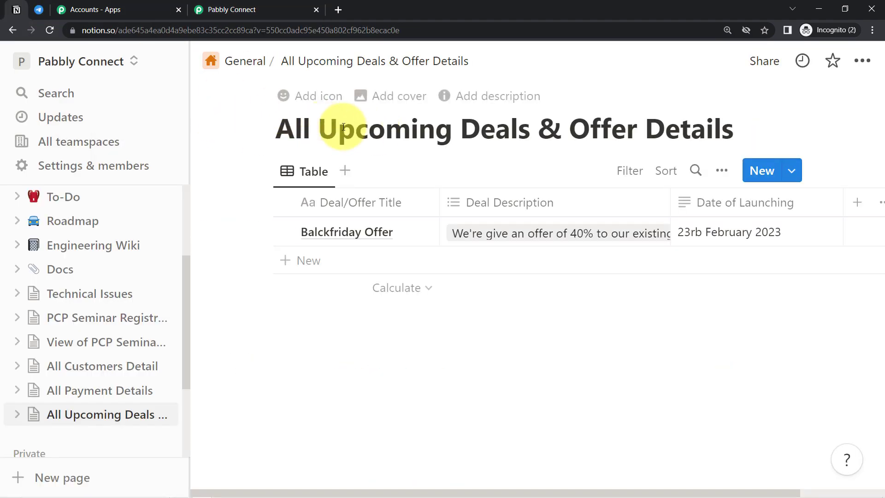
pyautogui.click(297, 8)
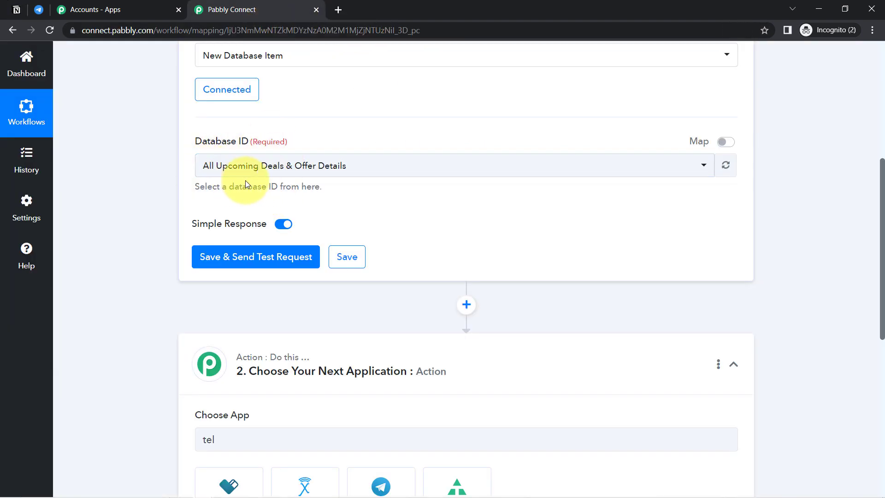
# Save the Notion trigger with a test request and check the received deal title and launch date against the Notion row
pyautogui.moveTo(879, 171); pyautogui.dragTo(875, 207)
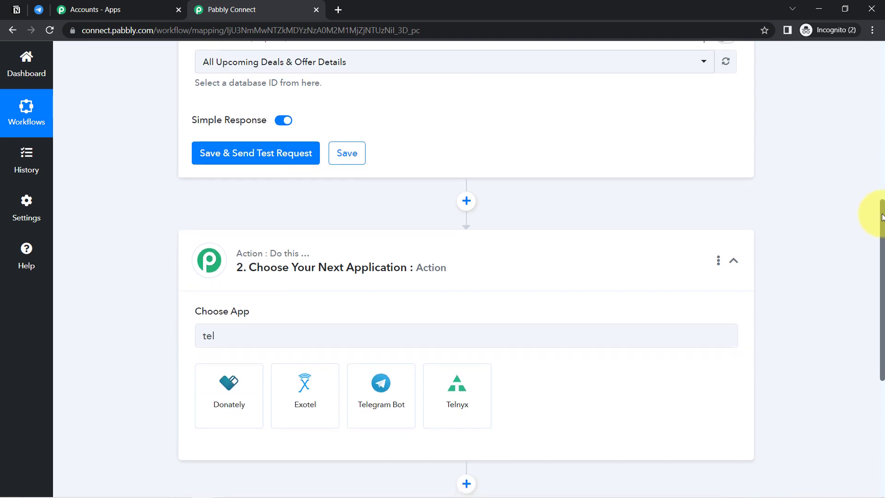
pyautogui.click(248, 161)
pyautogui.click(17, 9)
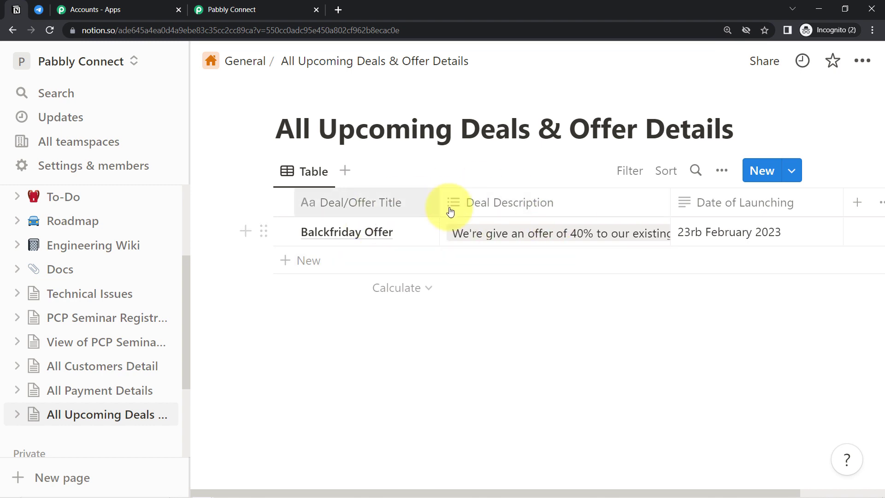
pyautogui.click(220, 9)
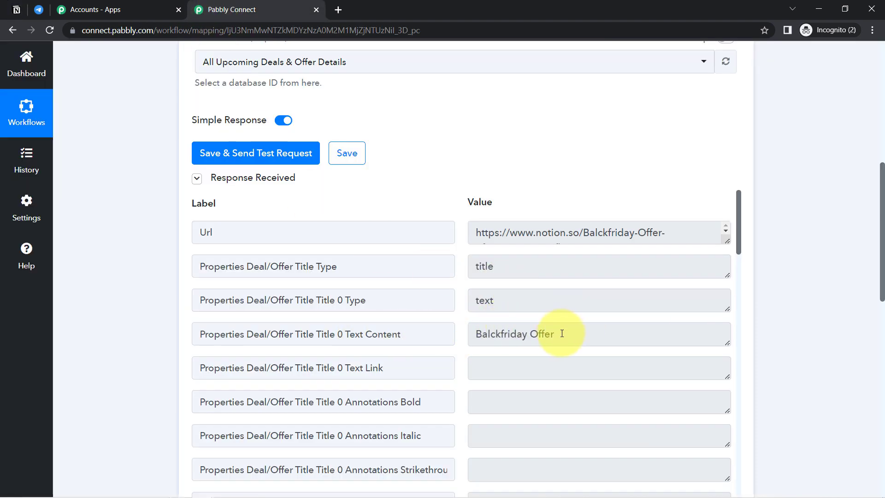
pyautogui.moveTo(562, 333); pyautogui.dragTo(437, 339)
pyautogui.click(15, 14)
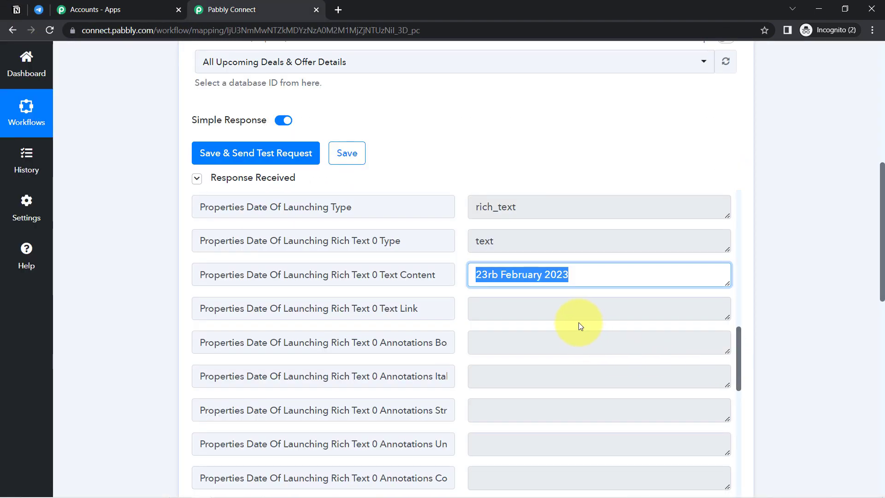
# In Notion, add the deal "Special Valentine Offer for New & Existing Customers" with its valentine coupon description and launch date "7th February, 2023"
pyautogui.click(16, 9)
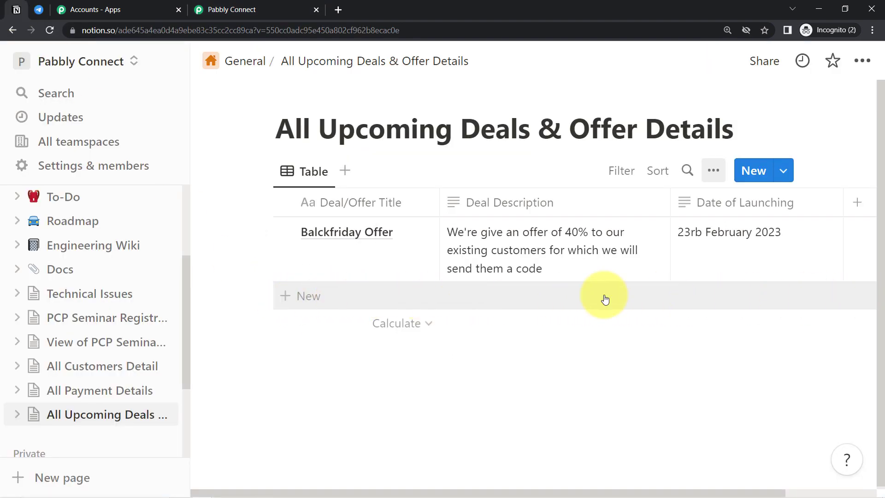
pyautogui.click(173, 59)
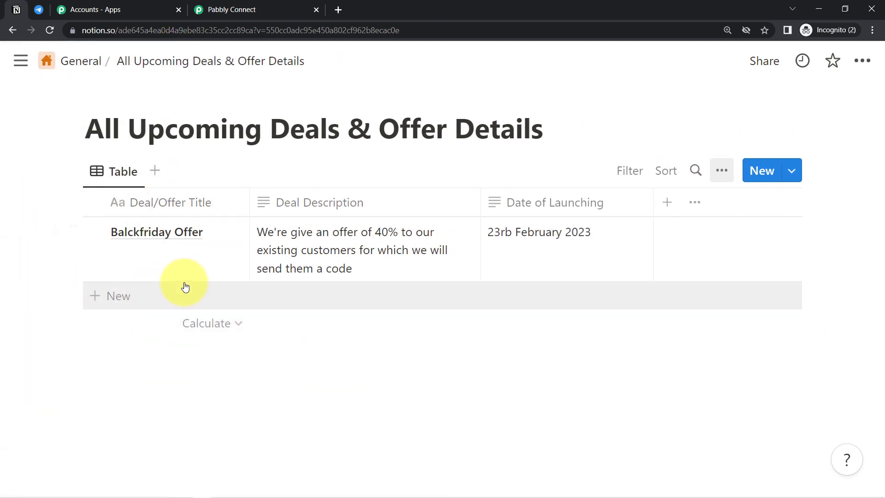
pyautogui.click(124, 304)
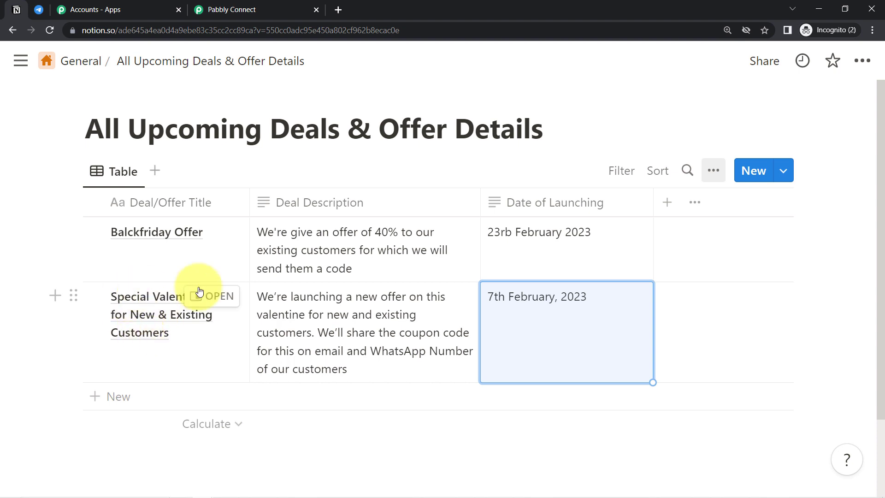
pyautogui.click(201, 314)
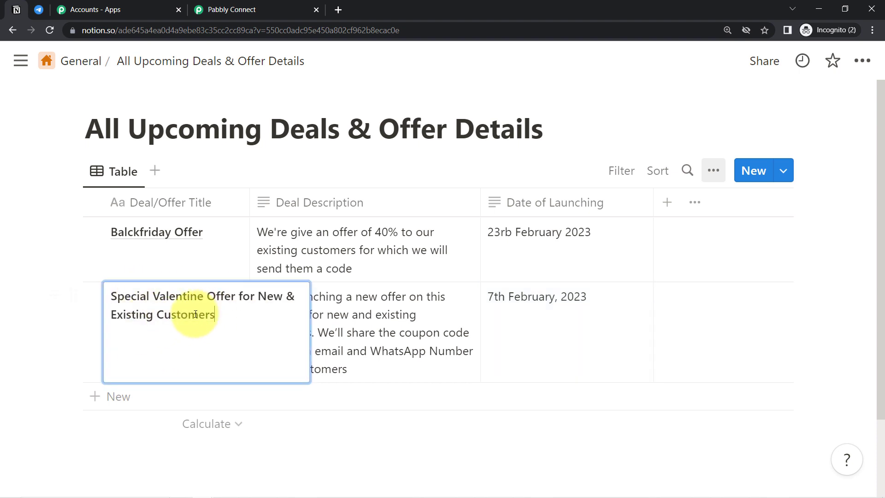
pyautogui.press('Escape')
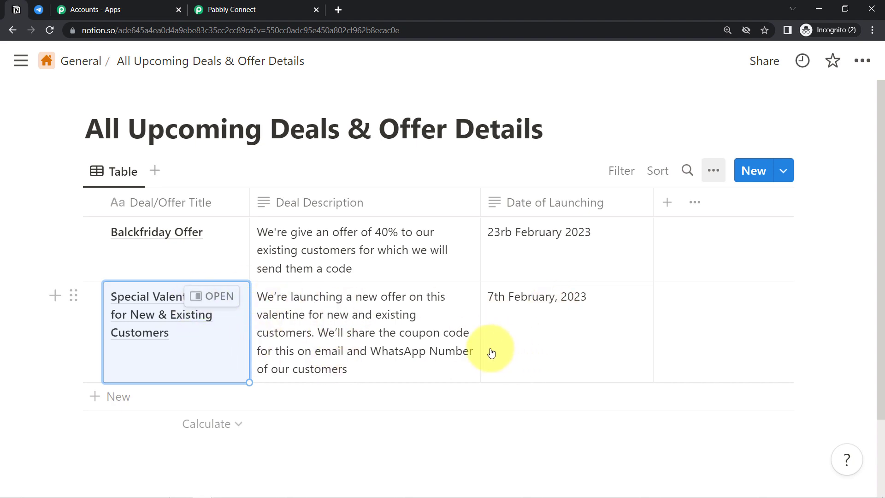
# Resend the trigger's test request in Pabbly Connect and check the new deal's description, title and launch date in the response
pyautogui.click(216, 9)
pyautogui.click(233, 157)
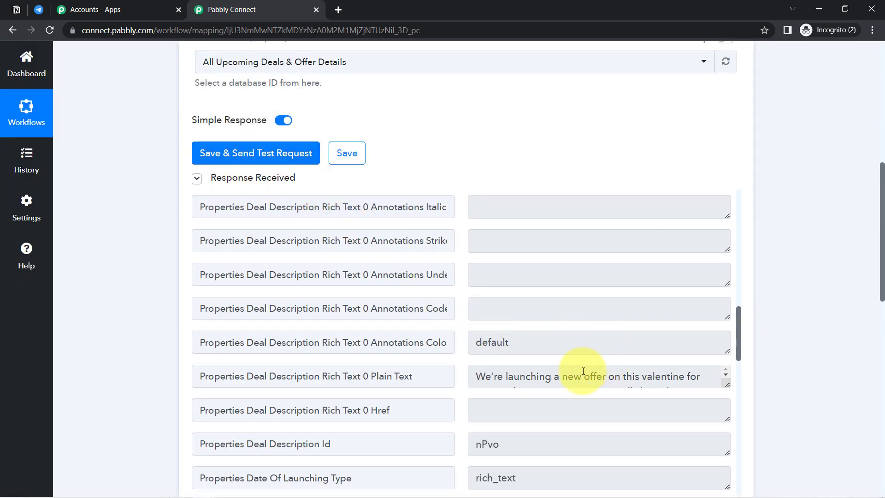
pyautogui.moveTo(533, 367); pyautogui.dragTo(730, 392)
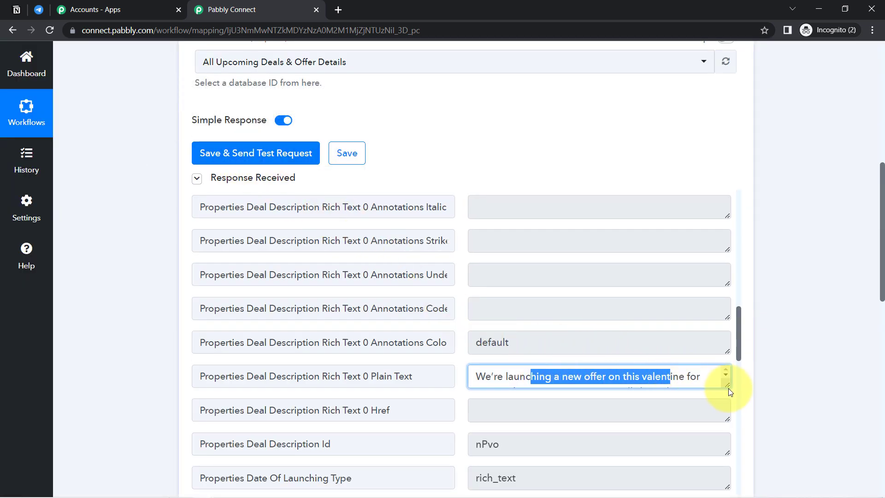
pyautogui.moveTo(738, 322); pyautogui.dragTo(738, 272)
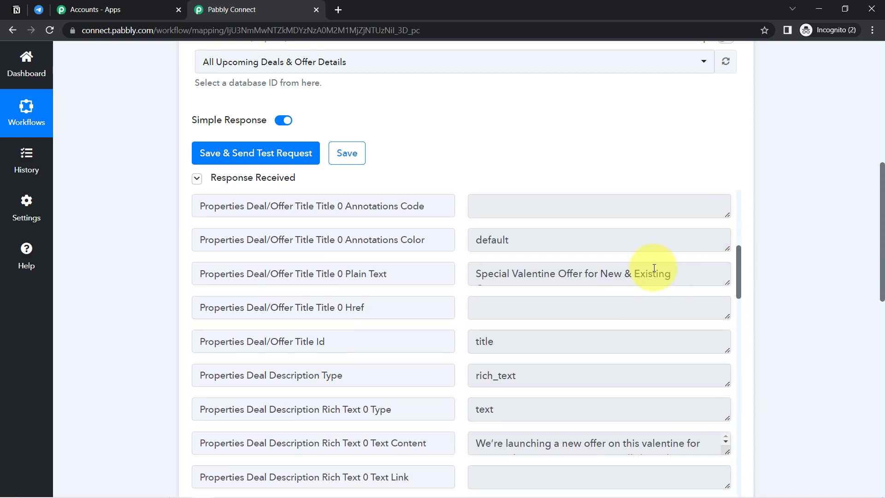
pyautogui.click(529, 276)
pyautogui.tripleClick(528, 276)
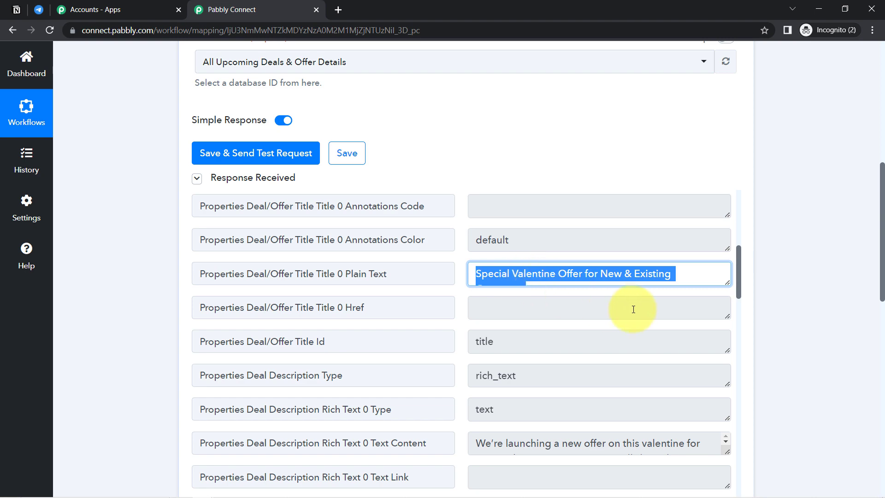
pyautogui.moveTo(737, 262); pyautogui.dragTo(739, 369)
pyautogui.tripleClick(578, 327)
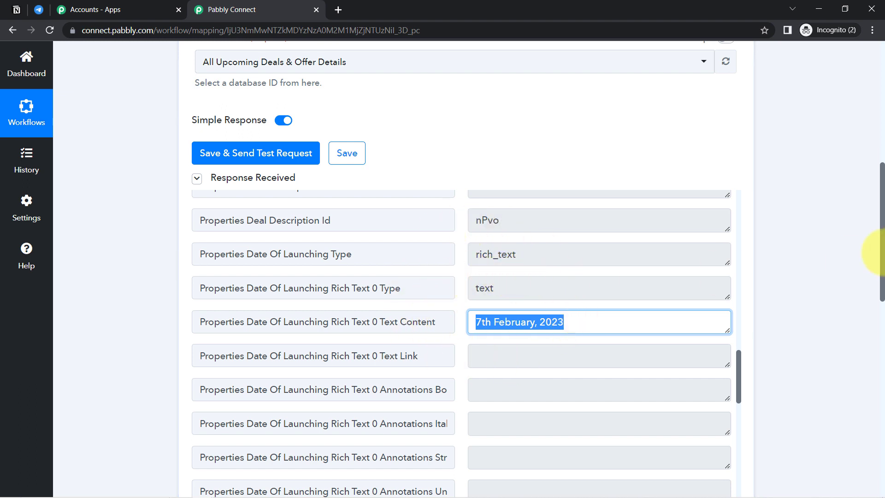
# Choose Telegram Bot as the action application with the event Send a Text Message or a Reply (HTML)
pyautogui.moveTo(883, 235); pyautogui.dragTo(883, 343)
pyautogui.click(366, 369)
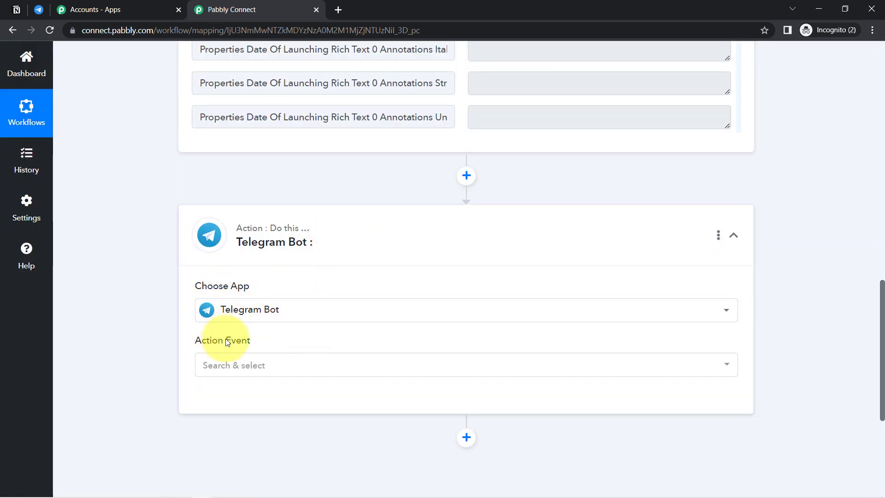
pyautogui.click(236, 372)
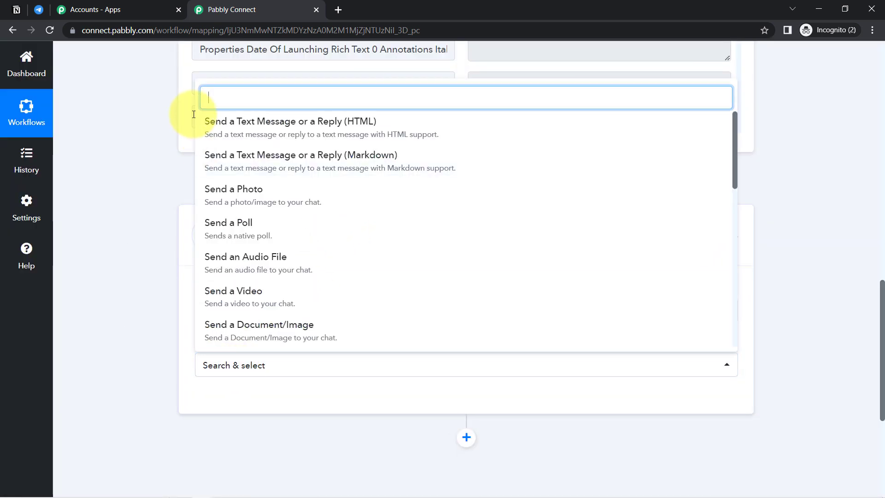
pyautogui.click(265, 137)
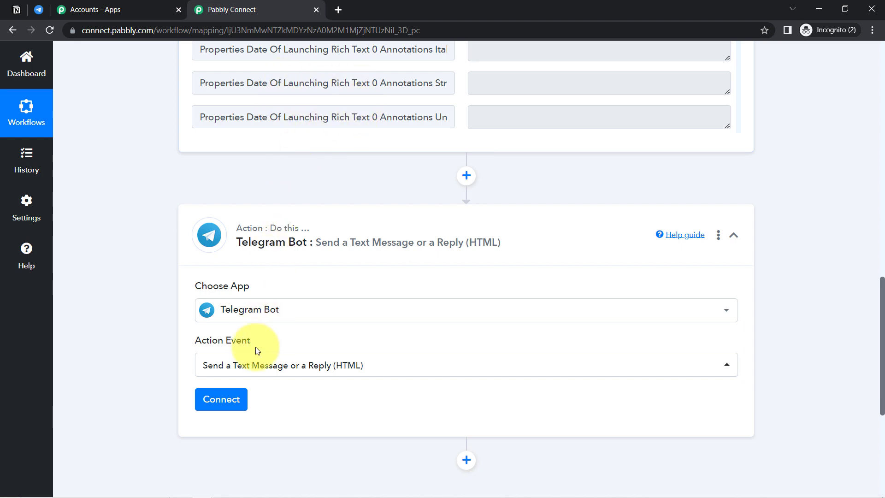
# Start adding a new Telegram Bot connection and read the instructions for creating a bot with /newbot and obtaining its token
pyautogui.click(229, 401)
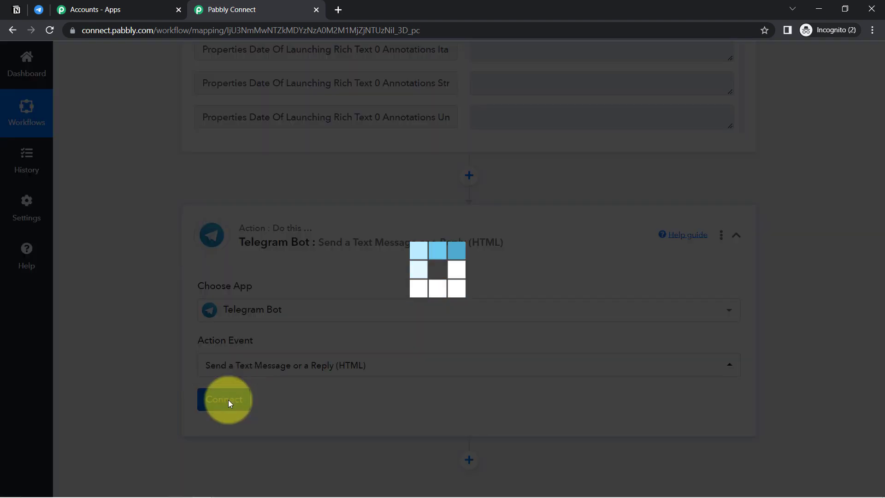
pyautogui.click(488, 168)
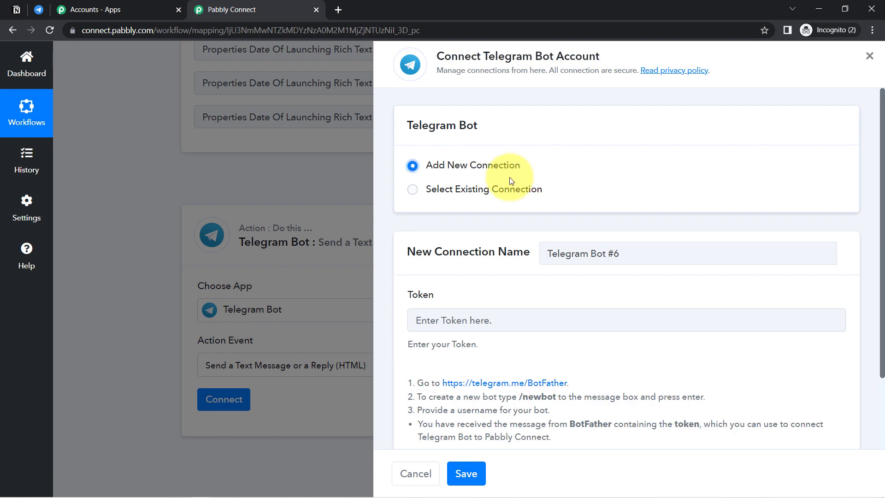
pyautogui.scroll(-2, 883, 201)
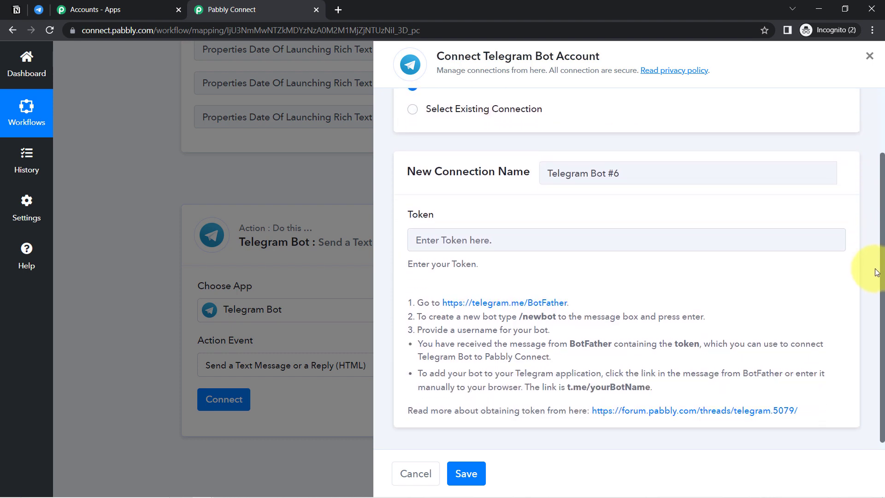
pyautogui.moveTo(414, 292); pyautogui.dragTo(801, 399)
pyautogui.click(555, 335)
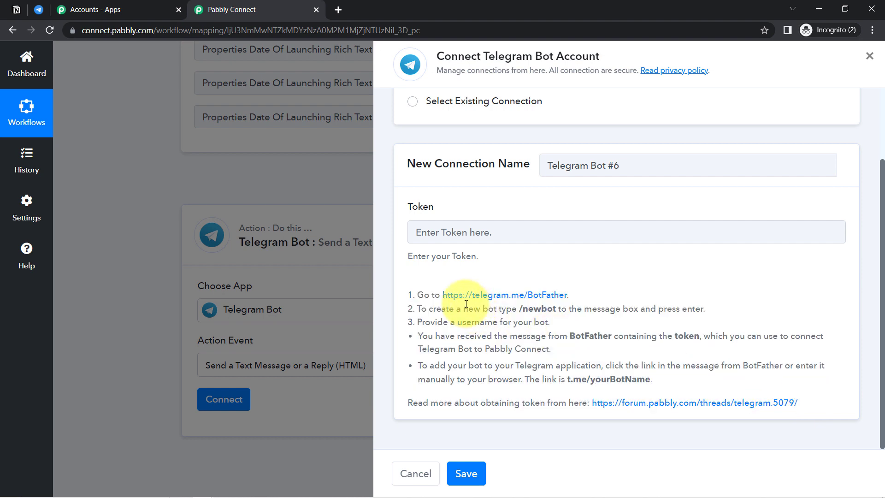
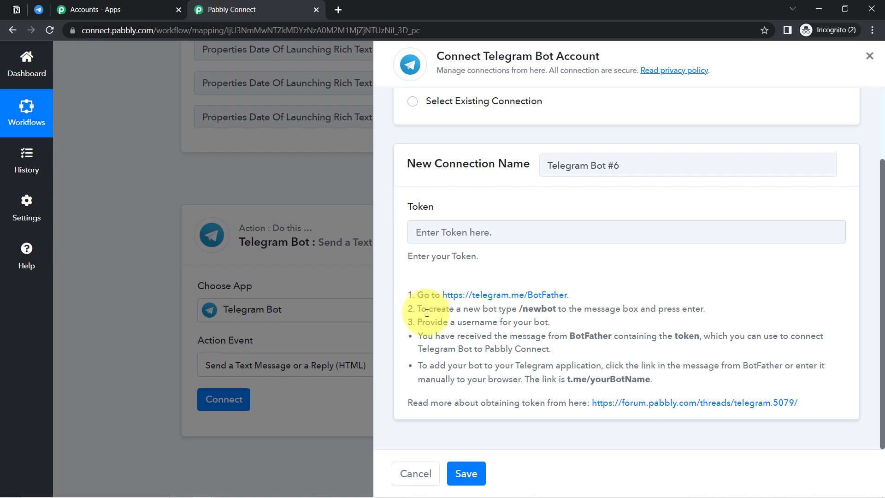
pyautogui.moveTo(417, 308); pyautogui.dragTo(551, 309)
pyautogui.click(526, 309)
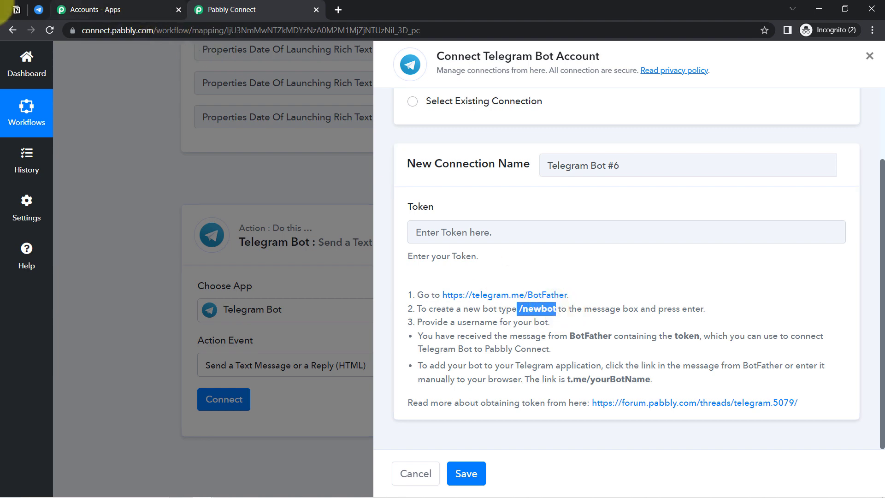
# Switch to Telegram Web and send the /newbot command to BotFather
pyautogui.click(38, 9)
pyautogui.click(430, 467)
pyautogui.write('/newbot')
pyautogui.press('Return')
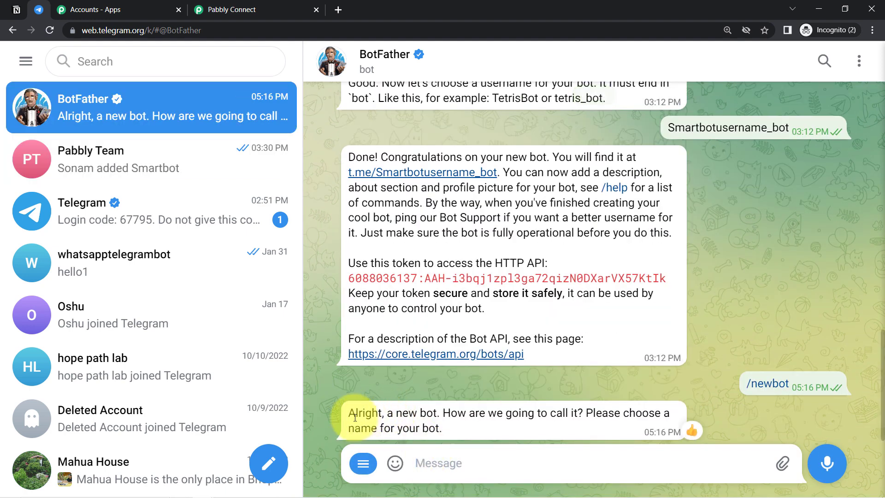
# Reply to BotFather with Smartchatbot as the new bot's name
pyautogui.moveTo(403, 417); pyautogui.dragTo(464, 432)
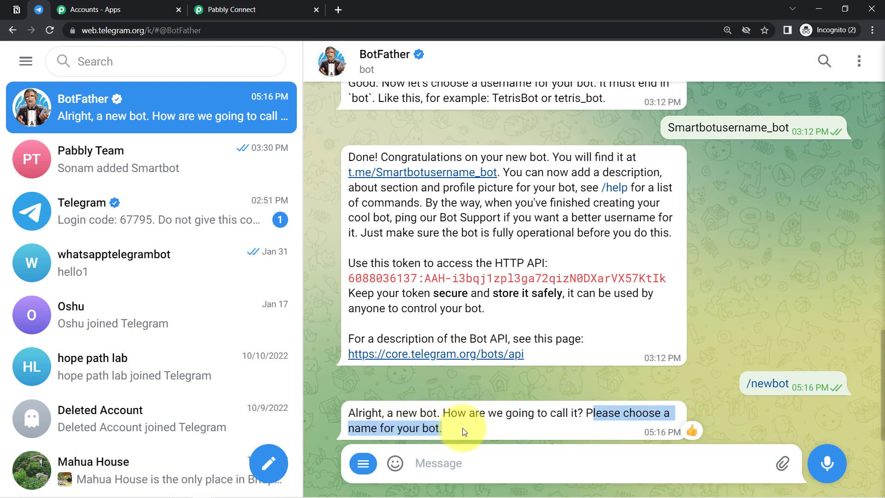
pyautogui.click(429, 463)
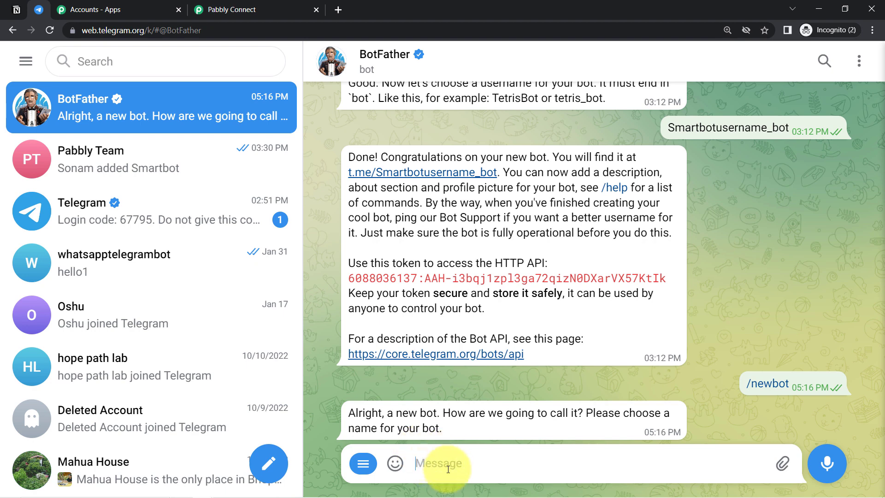
pyautogui.write('Sma')
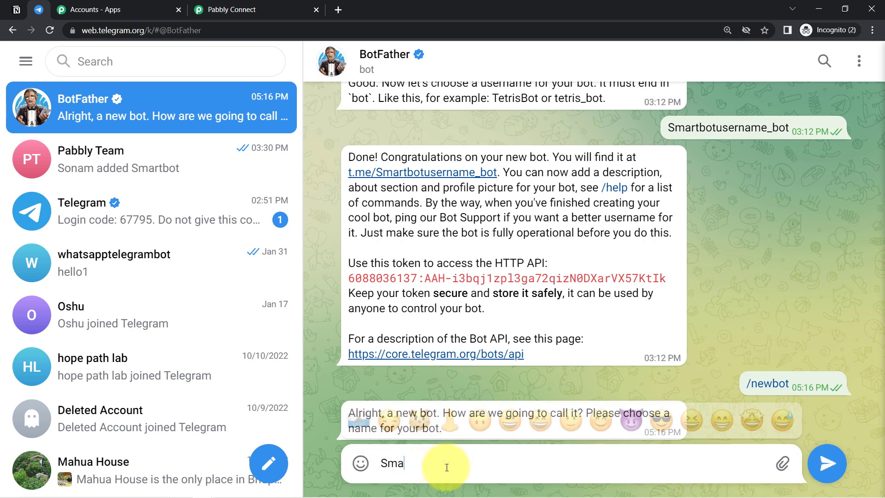
pyautogui.write('rtvhchatbot')
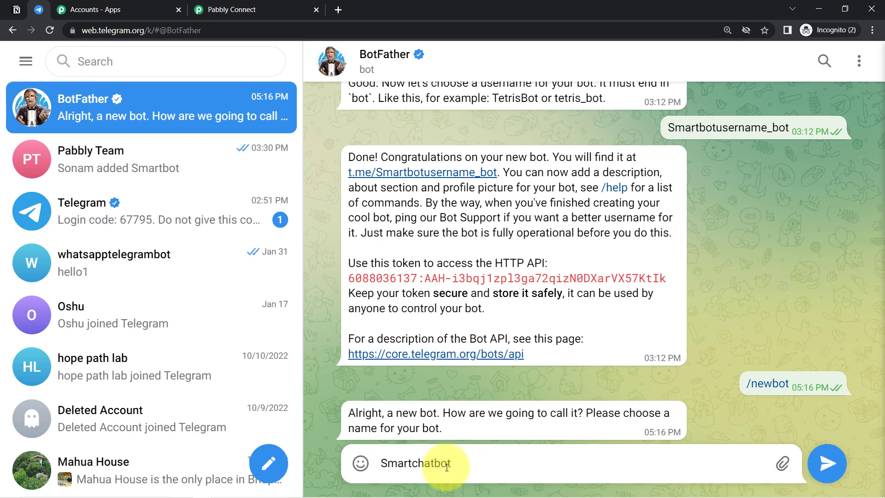
pyautogui.press('Return')
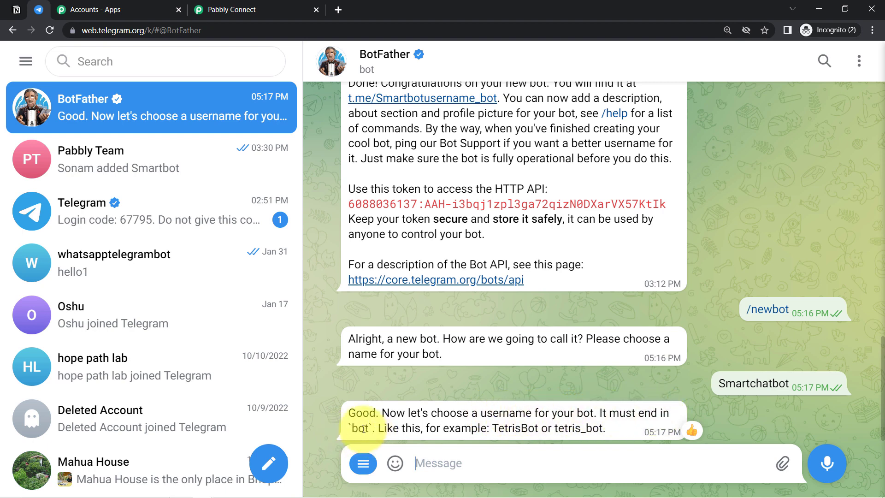
# Send BotFather the username Smartchatbot123_bot, reusing the bot name and adding the required _bot ending
pyautogui.moveTo(508, 428); pyautogui.dragTo(566, 428)
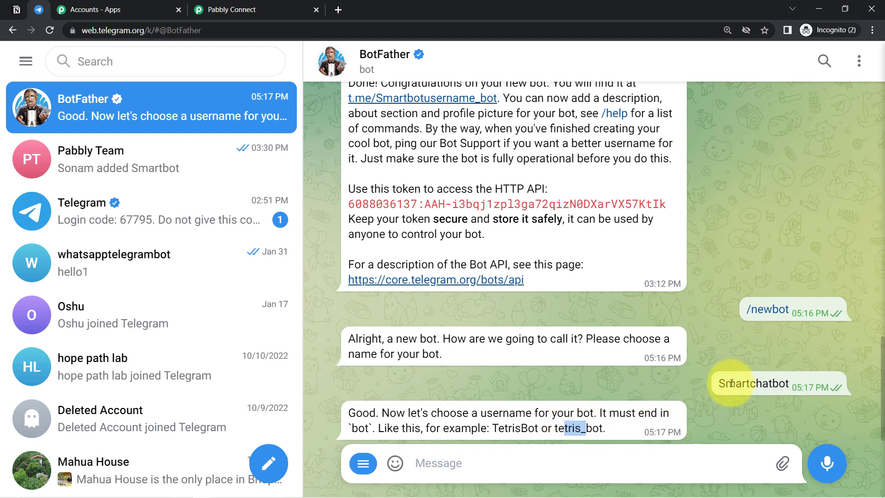
pyautogui.doubleClick(732, 384)
pyautogui.hotkey('ctrl', 'c')
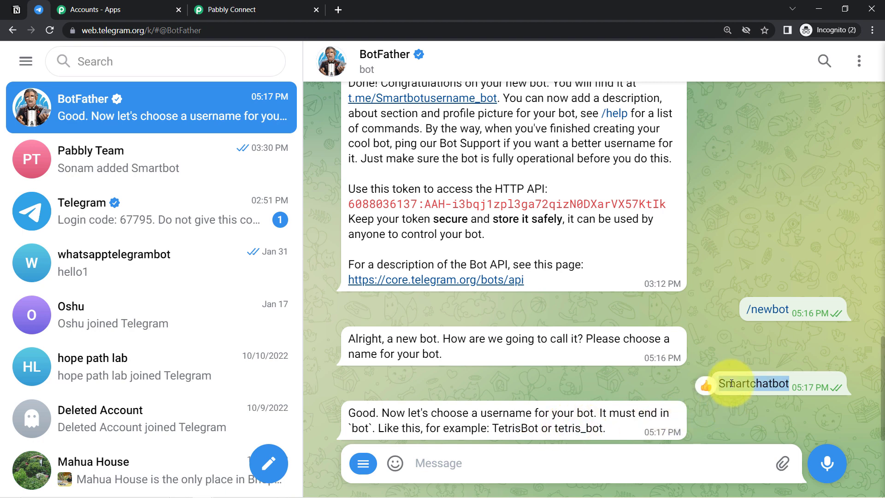
pyautogui.click(426, 463)
pyautogui.hotkey('ctrl', 'v')
pyautogui.moveTo(436, 463); pyautogui.dragTo(458, 466)
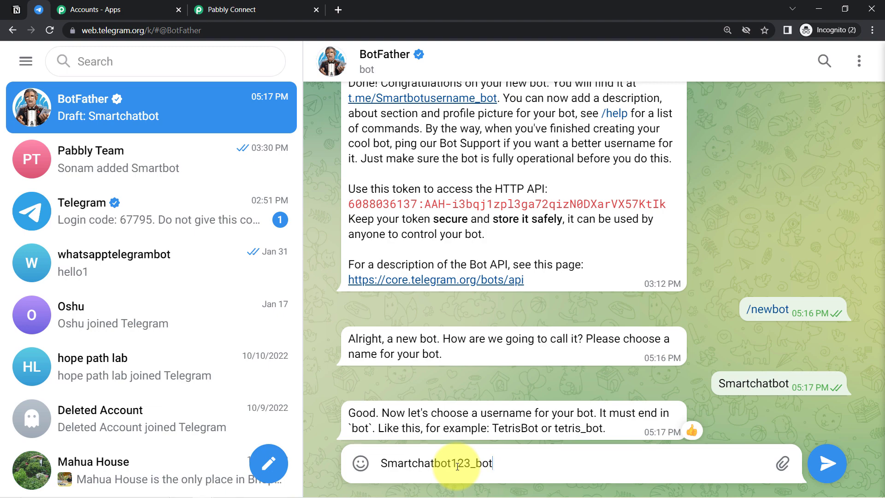
pyautogui.press('Return')
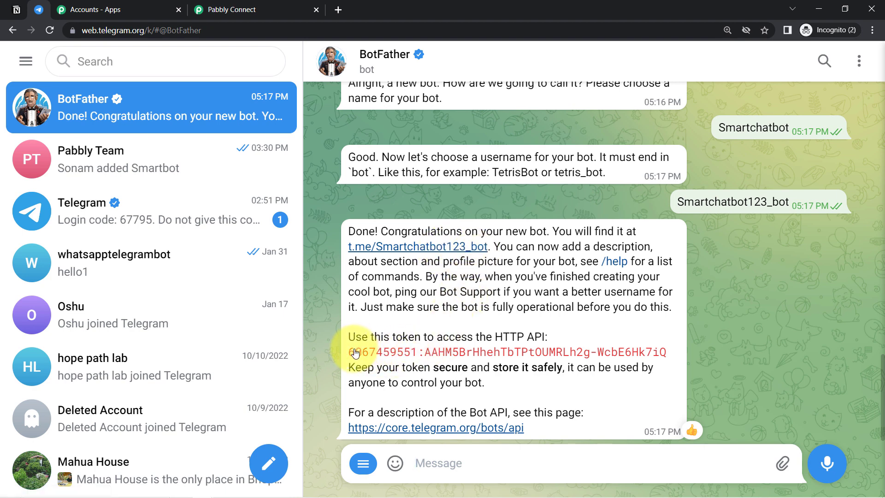
# Copy the new bot's API token from BotFather into the Token field in Pabbly Connect and save the Telegram Bot connection
pyautogui.moveTo(349, 352); pyautogui.dragTo(670, 351)
pyautogui.hotkey('ctrl', 'c')
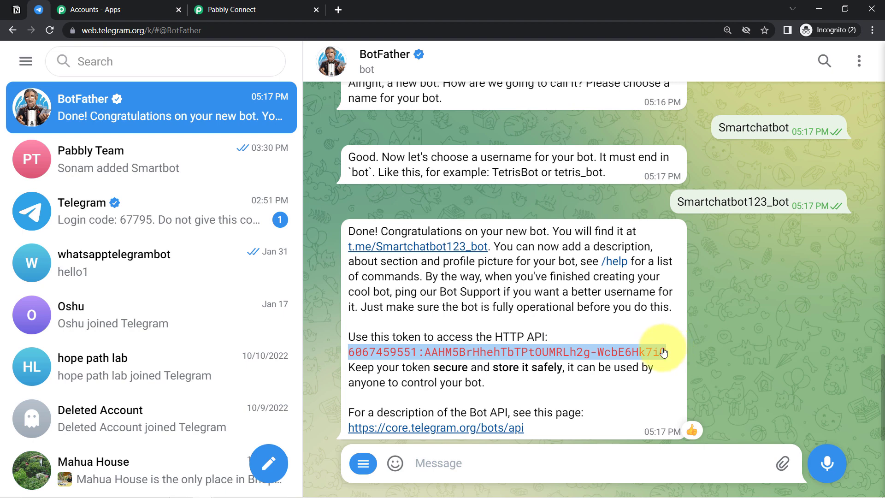
pyautogui.click(227, 9)
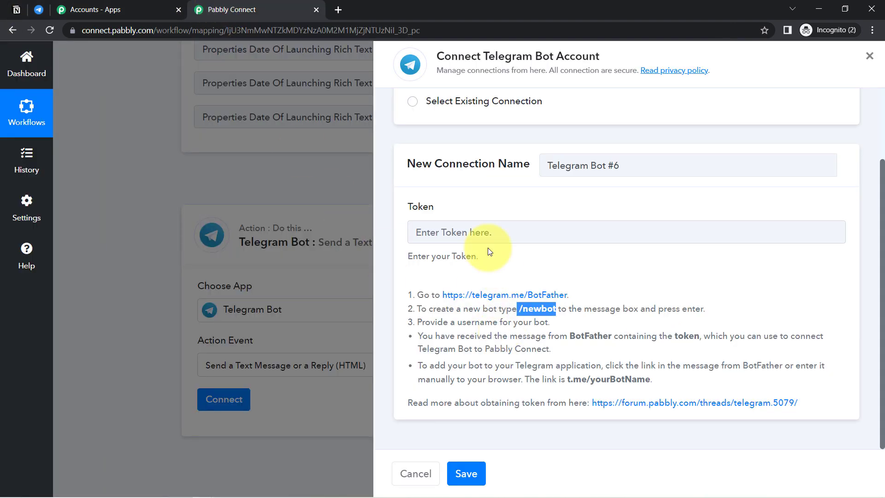
pyautogui.click(452, 232)
pyautogui.hotkey('ctrl', 'v')
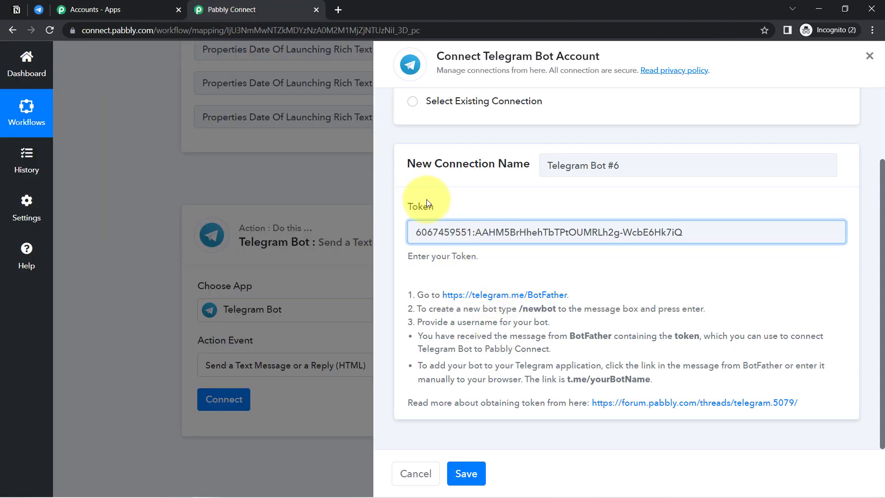
pyautogui.click(466, 473)
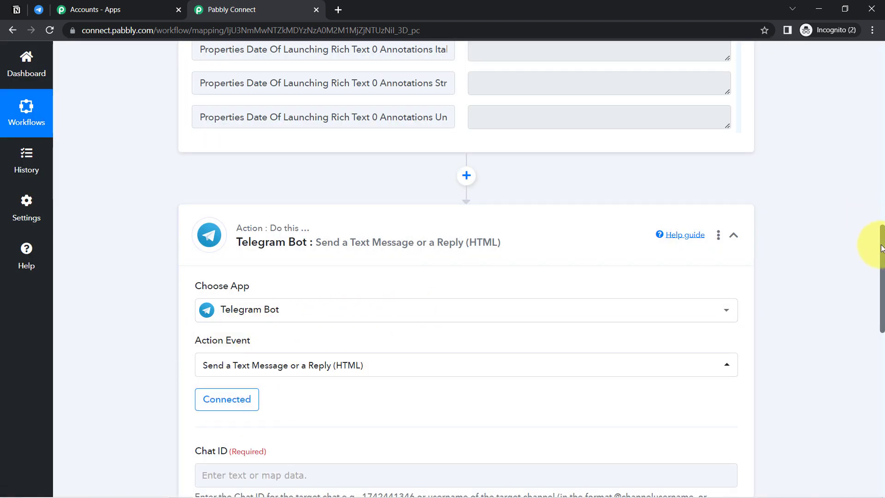
# Open the Pabbly Team group in Telegram Web and copy its chat ID, including the minus sign, from the web address
pyautogui.moveTo(881, 248); pyautogui.dragTo(884, 316)
pyautogui.click(204, 193)
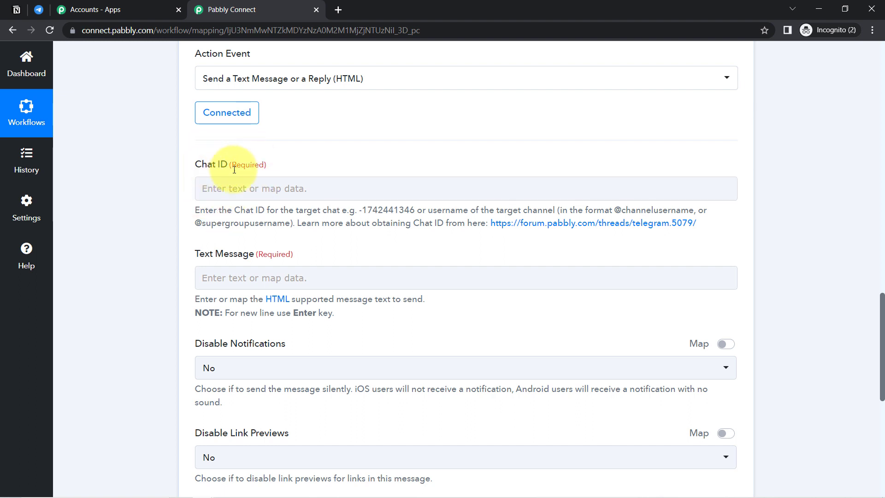
pyautogui.click(228, 169)
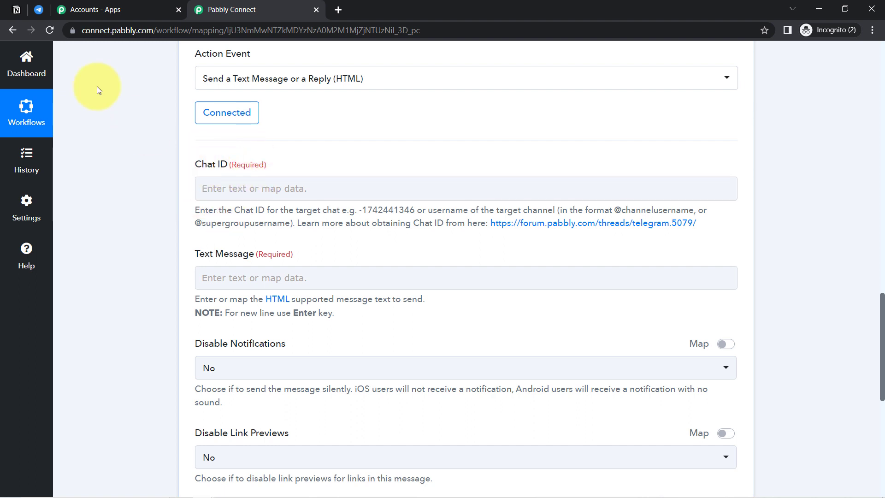
pyautogui.click(40, 14)
pyautogui.click(76, 166)
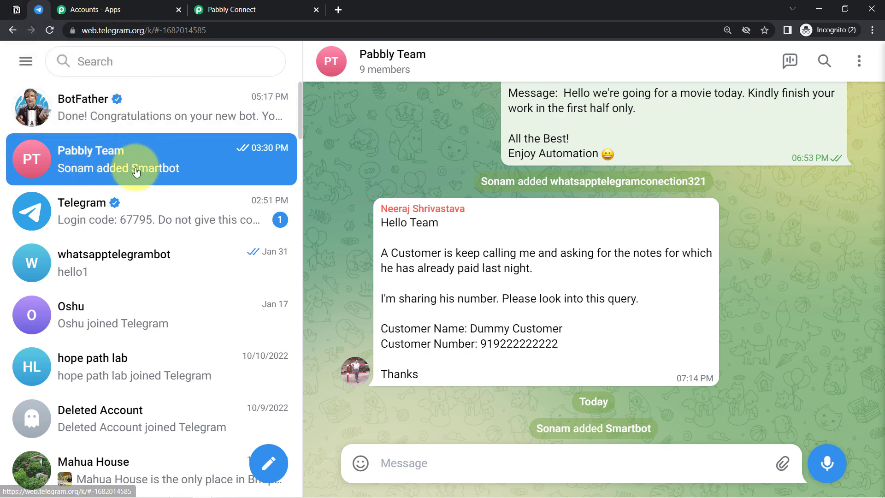
pyautogui.click(16, 9)
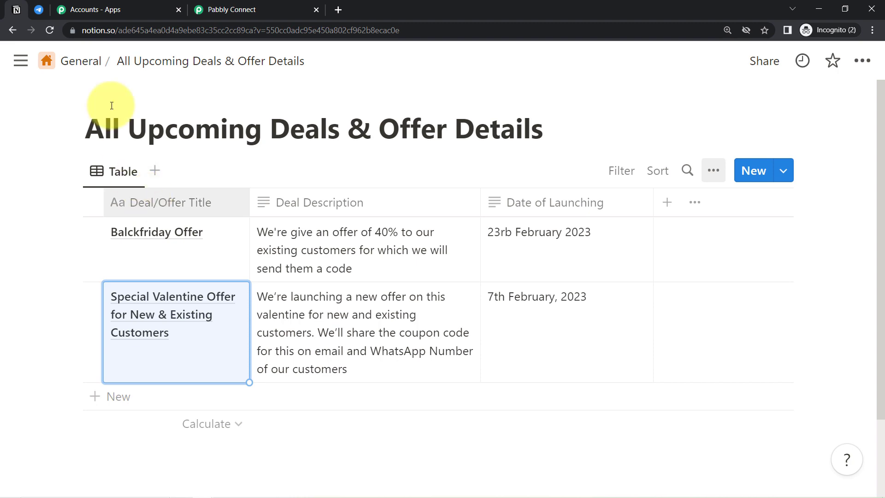
pyautogui.click(39, 9)
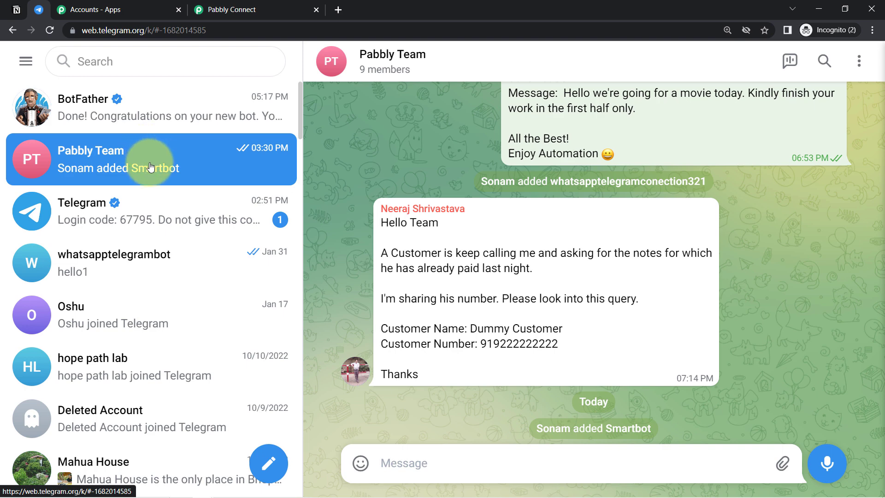
pyautogui.doubleClick(160, 30)
pyautogui.hotkey('ctrl', 'c')
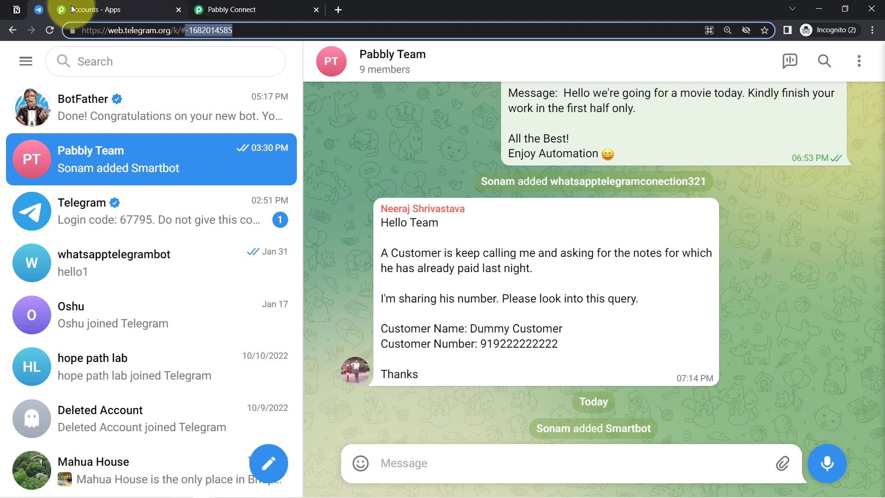
# Paste the group's chat ID into the Chat ID field in Pabbly Connect and insert 100 directly after the minus sign
pyautogui.click(207, 7)
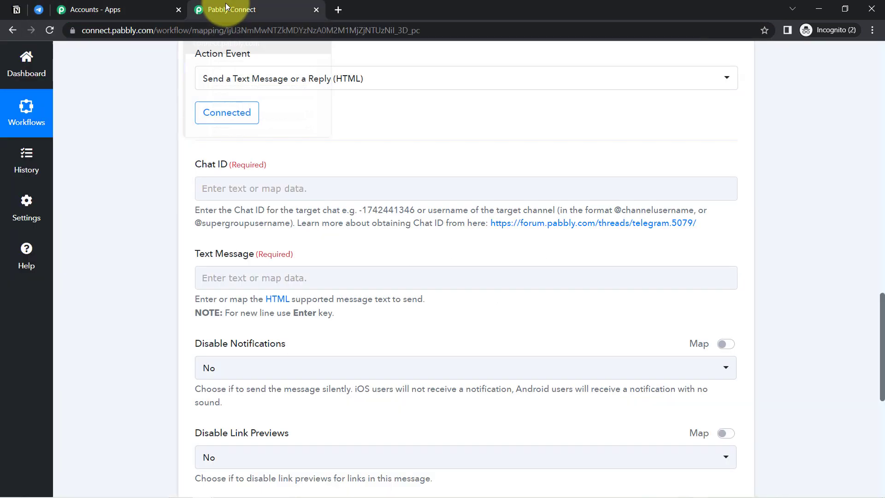
pyautogui.click(221, 187)
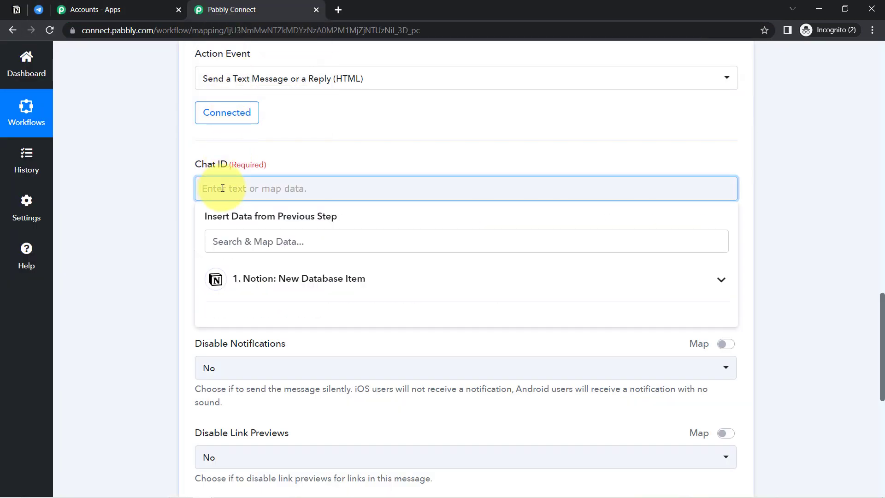
pyautogui.hotkey('ctrl', 'v')
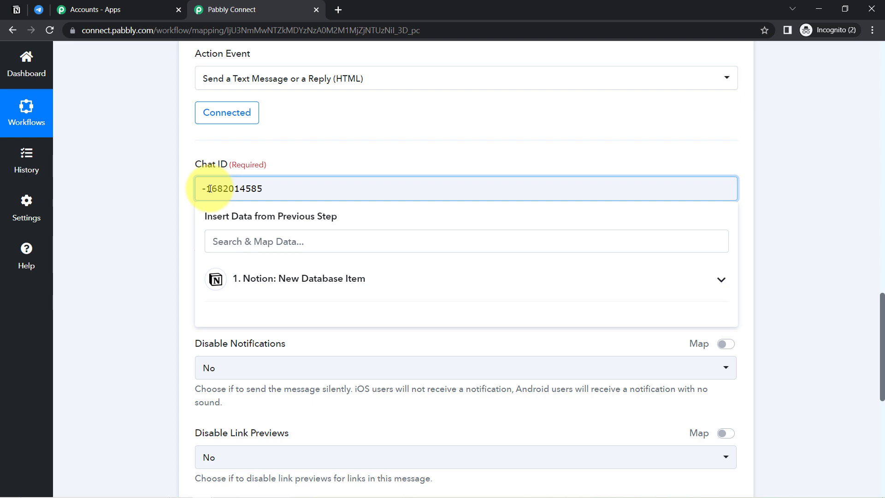
pyautogui.click(178, 198)
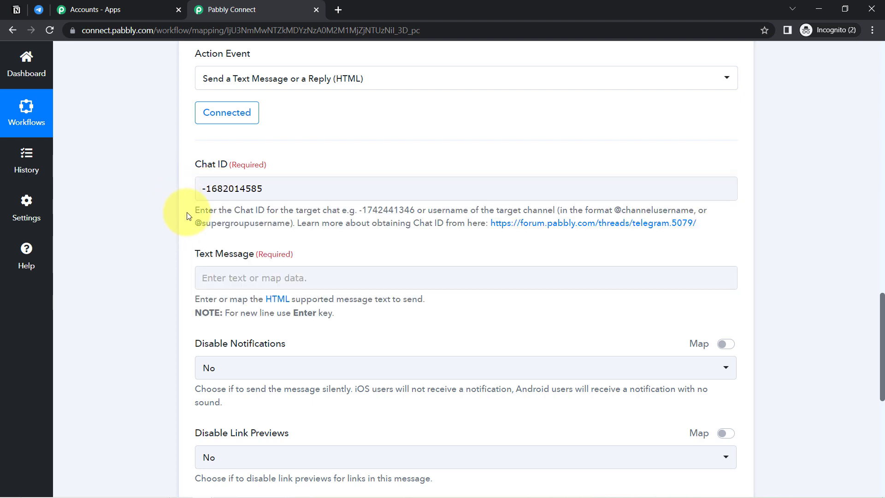
pyautogui.click(207, 190)
pyautogui.write('100')
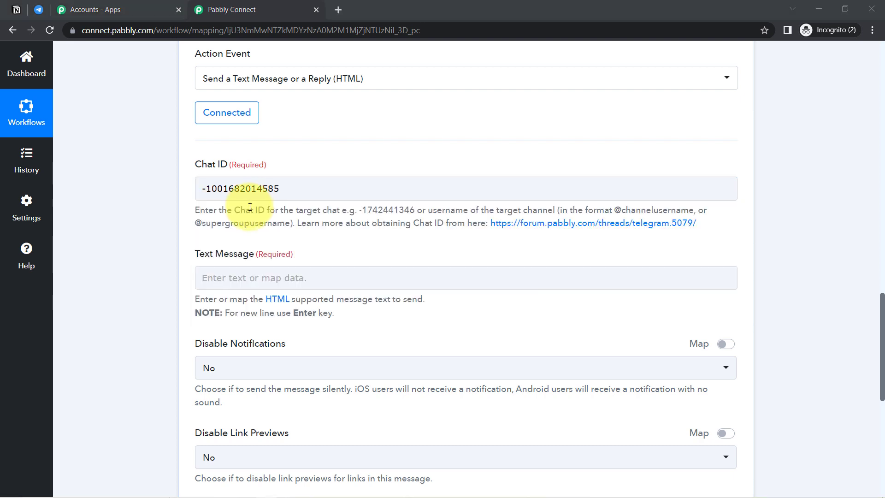
# Review the 100 prefix in the Chat ID and check the Pabbly Team group again in Telegram Web, returning to Pabbly Connect
pyautogui.click(205, 191)
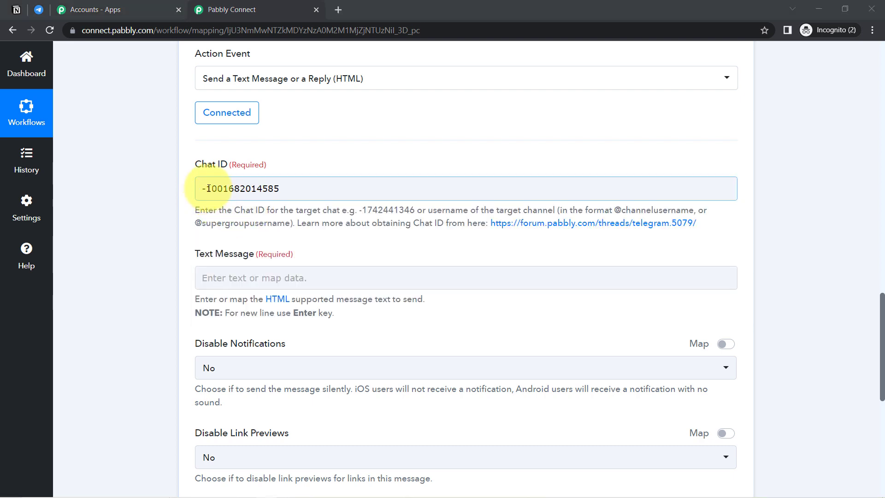
pyautogui.moveTo(206, 189); pyautogui.dragTo(224, 188)
pyautogui.press('BackSpace')
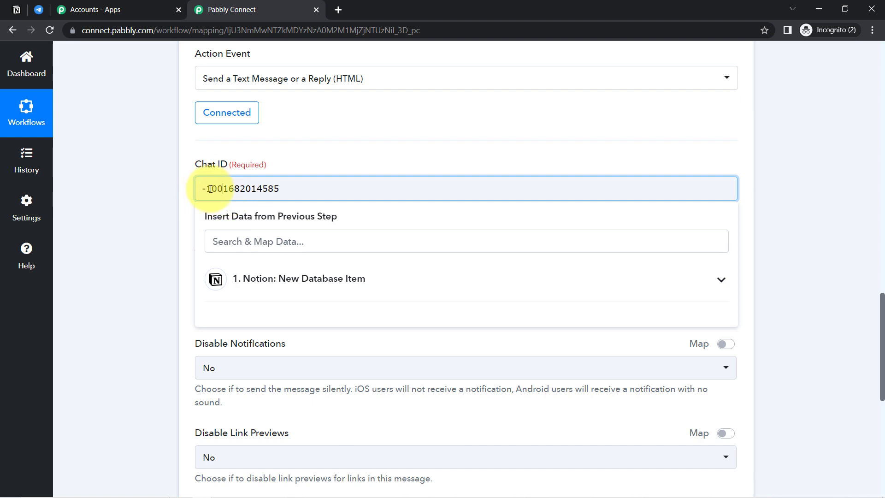
pyautogui.click(153, 227)
pyautogui.click(38, 9)
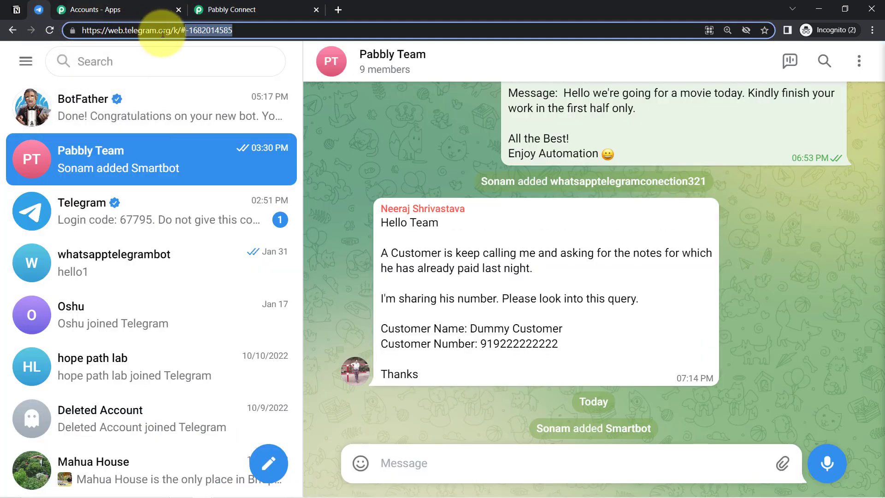
pyautogui.click(89, 166)
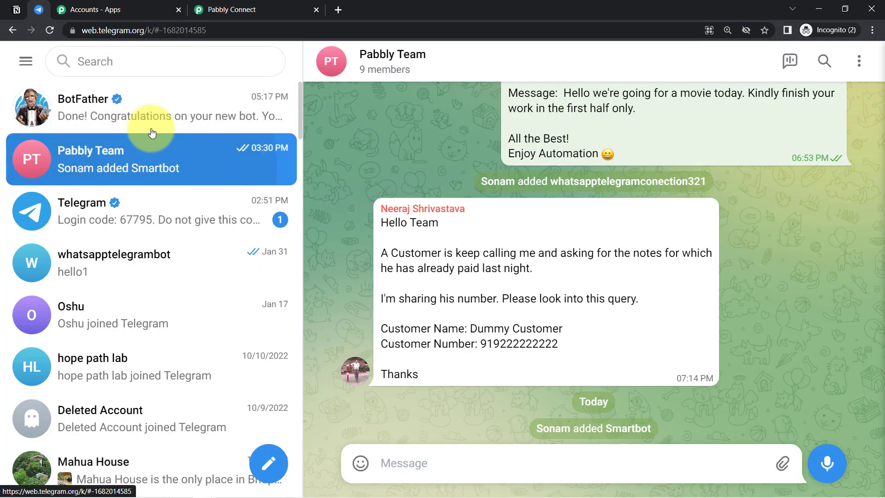
pyautogui.click(228, 9)
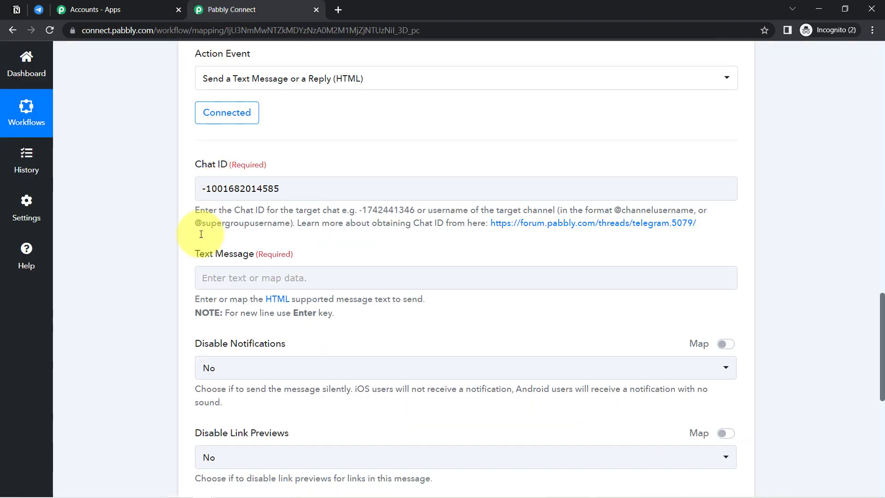
# Copy the prepared "Hello Team" deal announcement from Notepad into the Telegram action's Text Message field in Pabbly Connect
pyautogui.scroll(-2, 877, 309)
pyautogui.moveTo(882, 316); pyautogui.dragTo(883, 321)
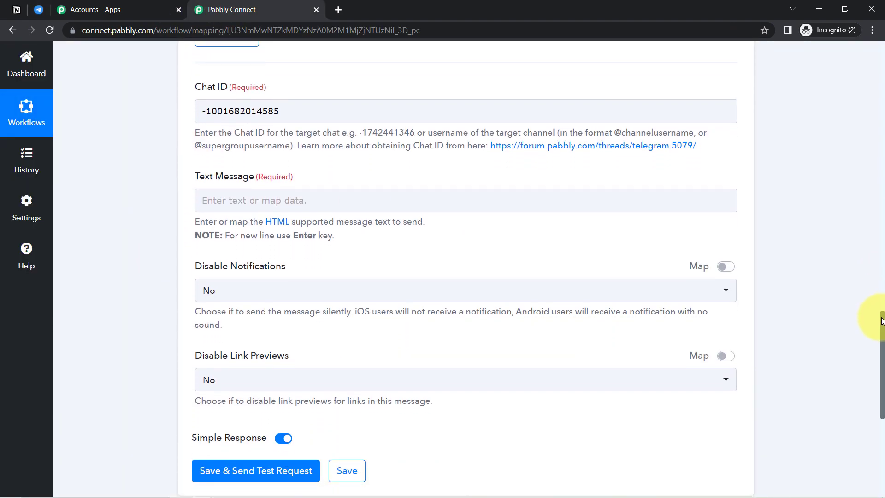
pyautogui.scroll(-1, 882, 321)
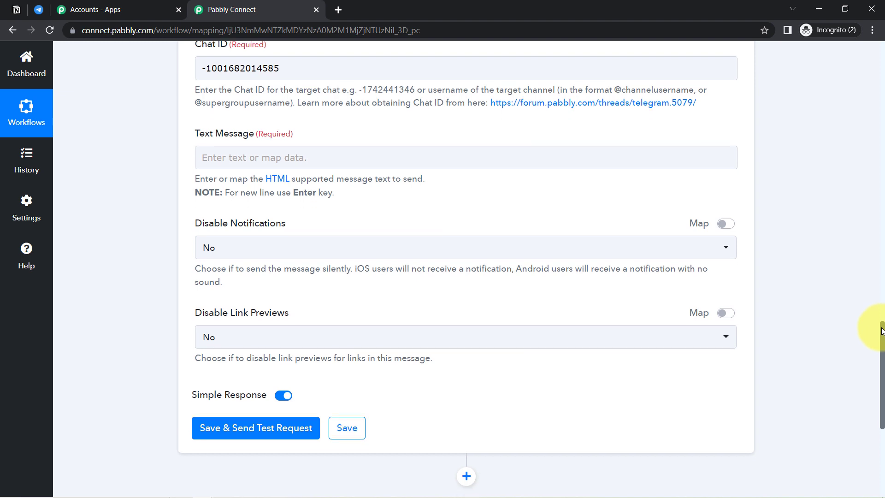
pyautogui.click(252, 154)
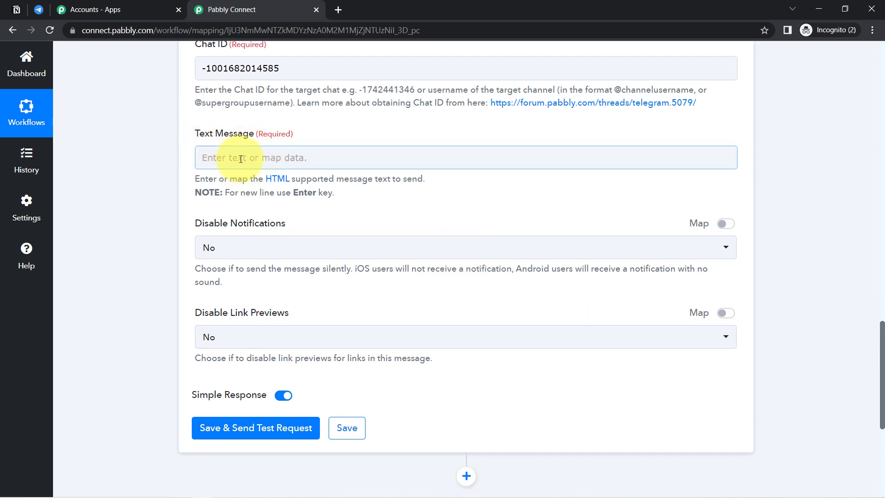
pyautogui.moveTo(185, 489)
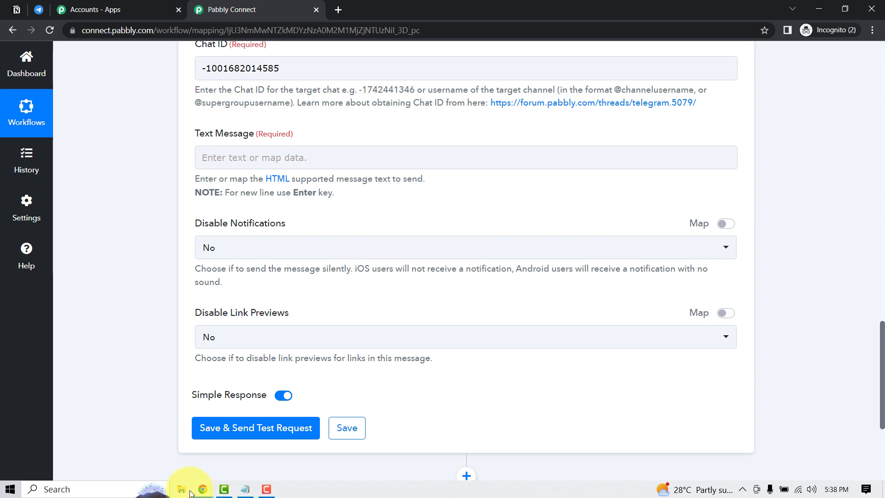
pyautogui.click(245, 490)
pyautogui.moveTo(340, 367); pyautogui.dragTo(141, 164)
pyautogui.hotkey('ctrl', 'c')
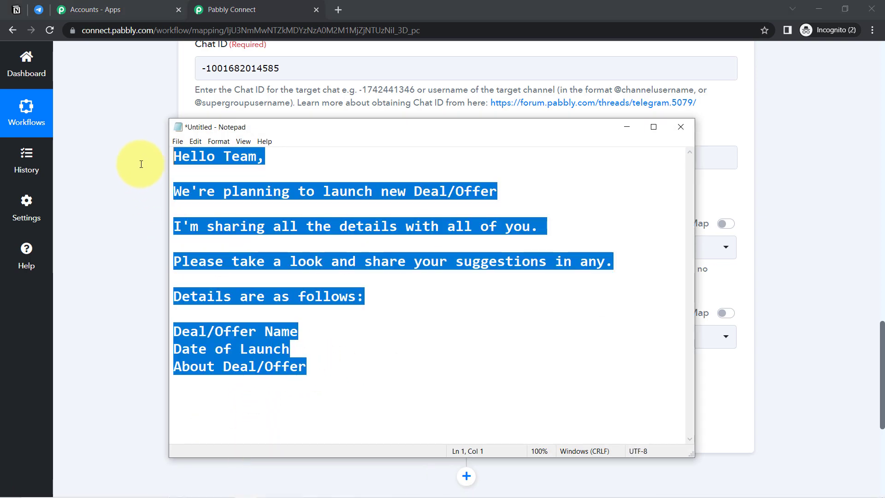
pyautogui.click(146, 201)
pyautogui.click(235, 160)
pyautogui.hotkey('ctrl', 'v')
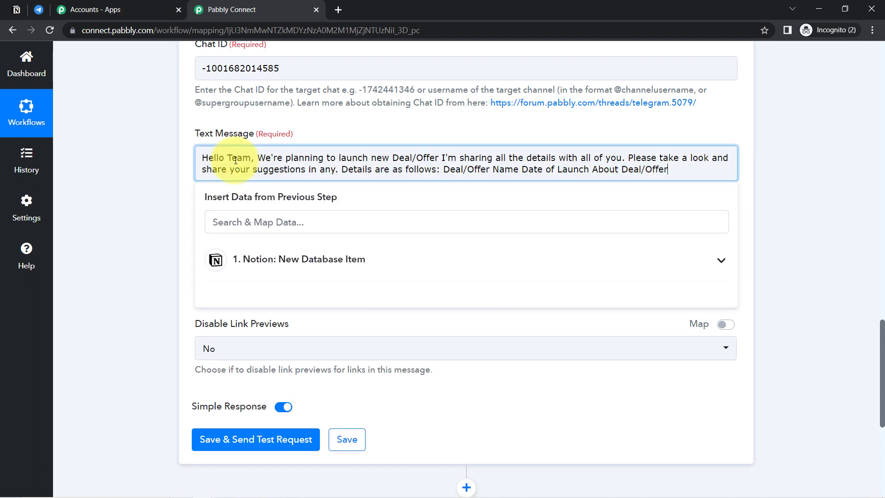
pyautogui.click(258, 159)
pyautogui.press('Return')
pyautogui.press('Return')
pyautogui.press('BackSpace')
pyautogui.press('BackSpace')
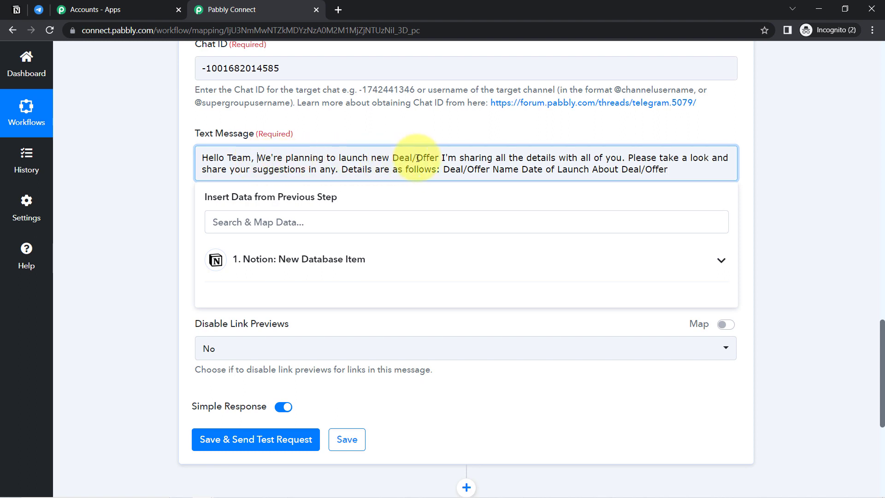
# In the Text Message, end the "We're planning to launch new Deal/Offer" sentence with a full stop and set it off with blank lines above and below
pyautogui.click(441, 159)
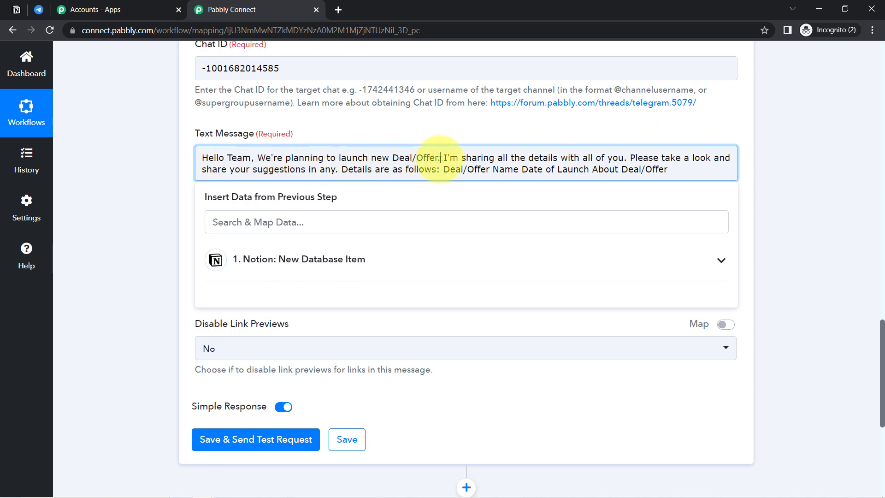
pyautogui.press('Return')
pyautogui.click(257, 158)
pyautogui.press('Return')
pyautogui.press('Return')
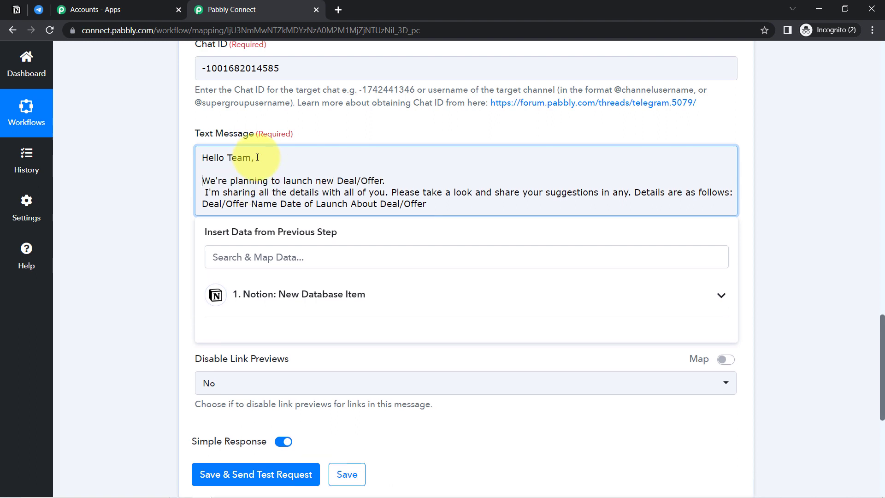
pyautogui.click(204, 193)
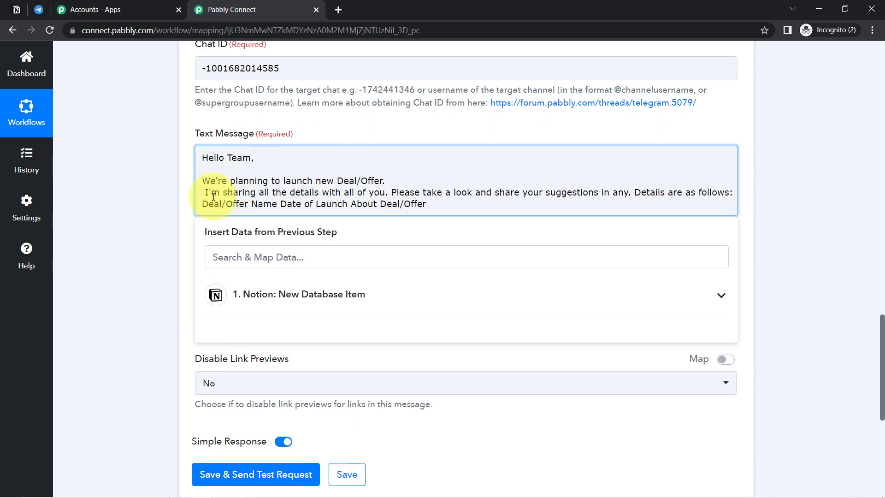
pyautogui.press('Return')
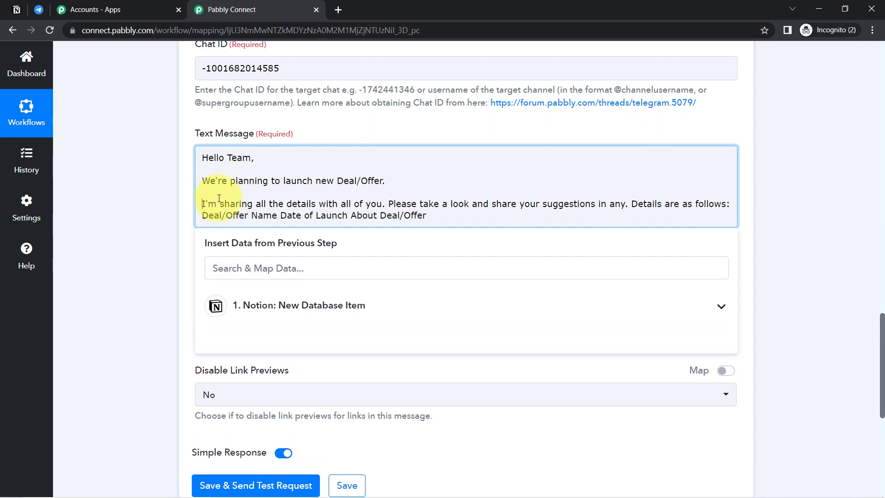
# Start "Please take a look" on its own line, correct "in any" to "if any", and separate "Details are as follows:" onto its own line after a blank one
pyautogui.click(390, 204)
pyautogui.press('Return')
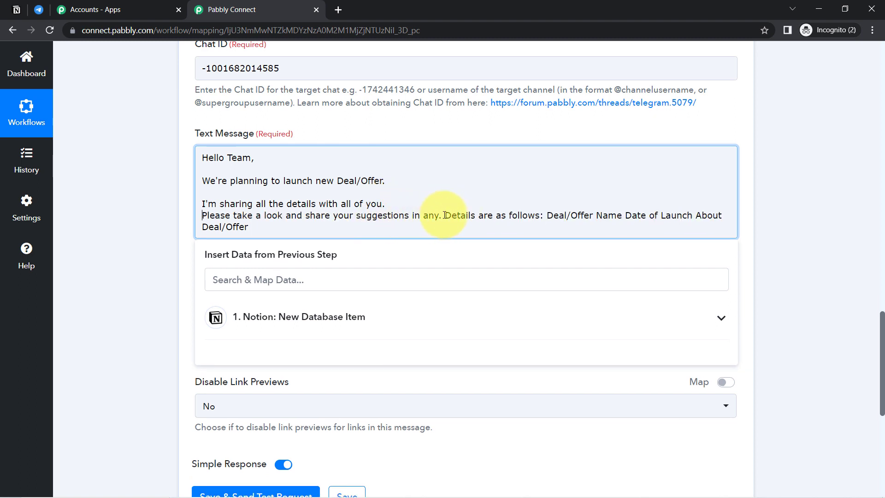
pyautogui.click(441, 215)
pyautogui.press('Delete')
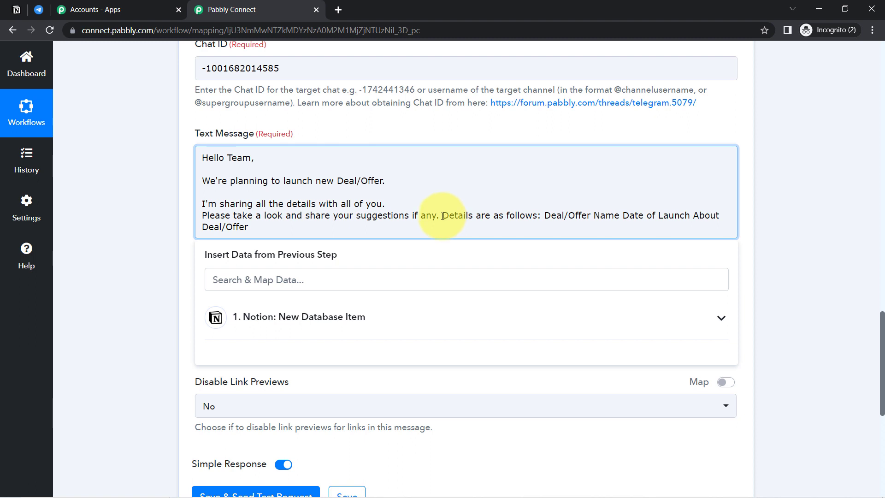
pyautogui.press('Return')
pyautogui.press('Return')
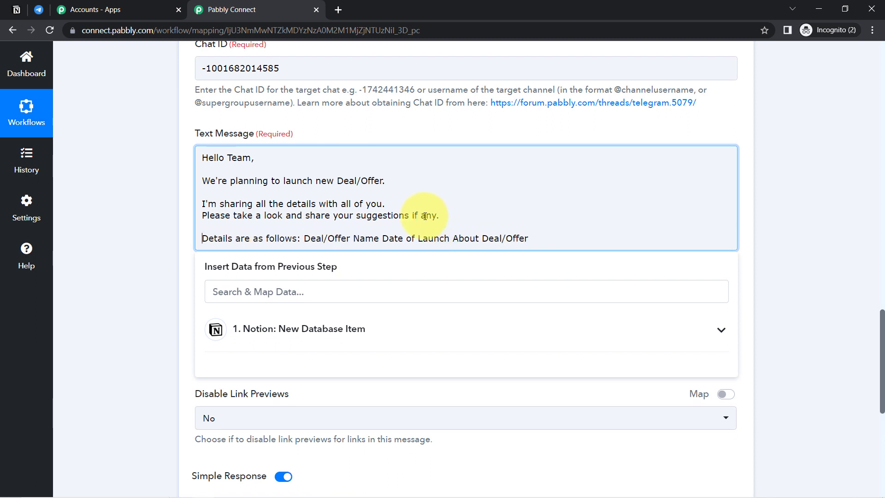
pyautogui.click(304, 239)
pyautogui.press('Return')
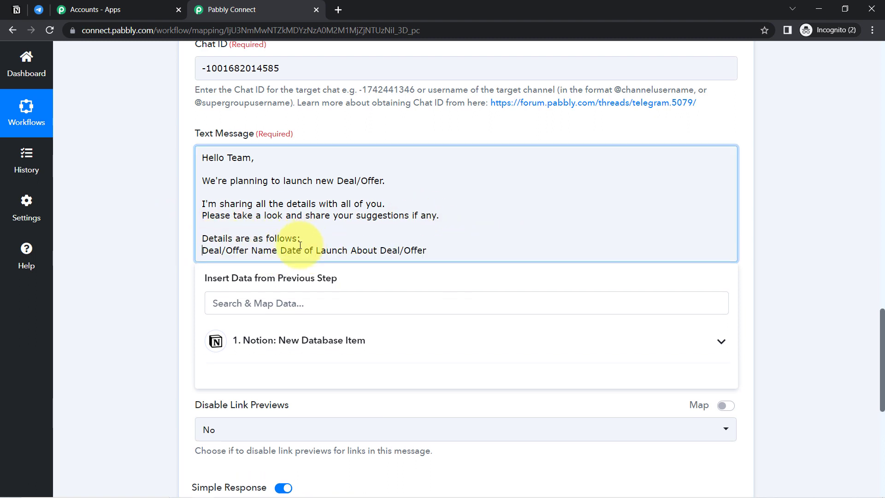
pyautogui.click(250, 252)
pyautogui.write(':')
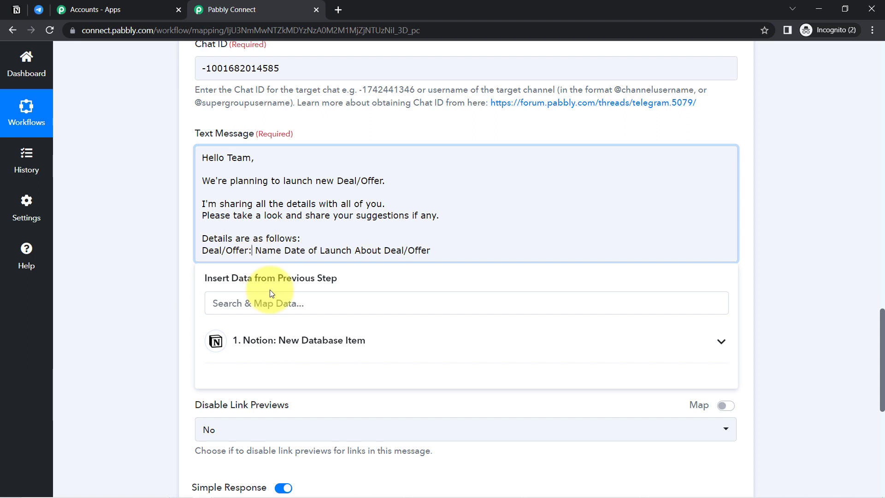
pyautogui.press('Return')
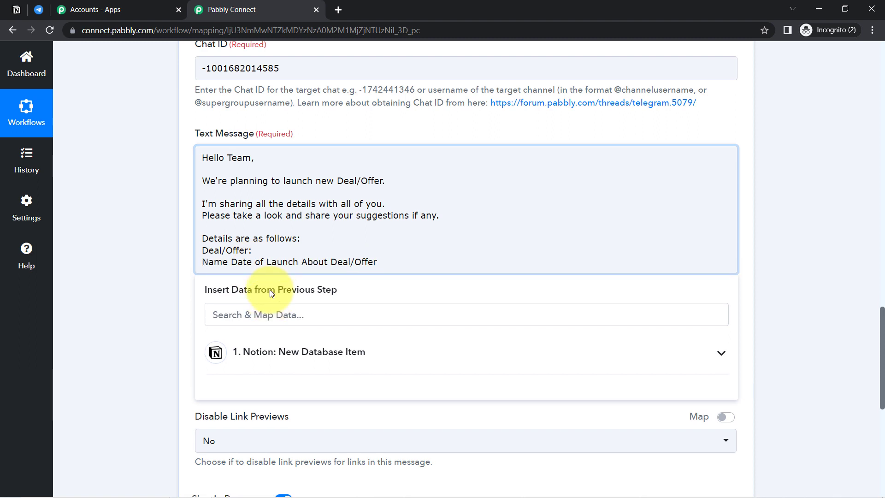
pyautogui.press('BackSpace')
pyautogui.press('Delete')
pyautogui.press('Delete')
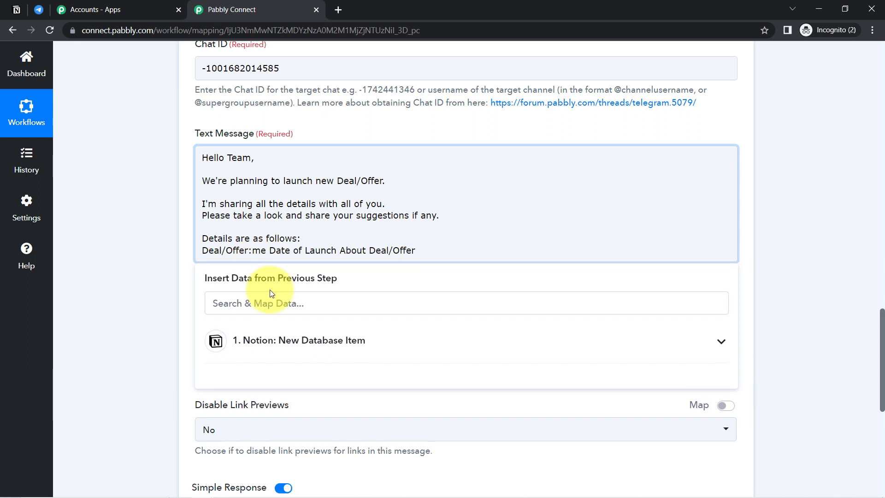
pyautogui.press('BackSpace')
pyautogui.press('BackSpace')
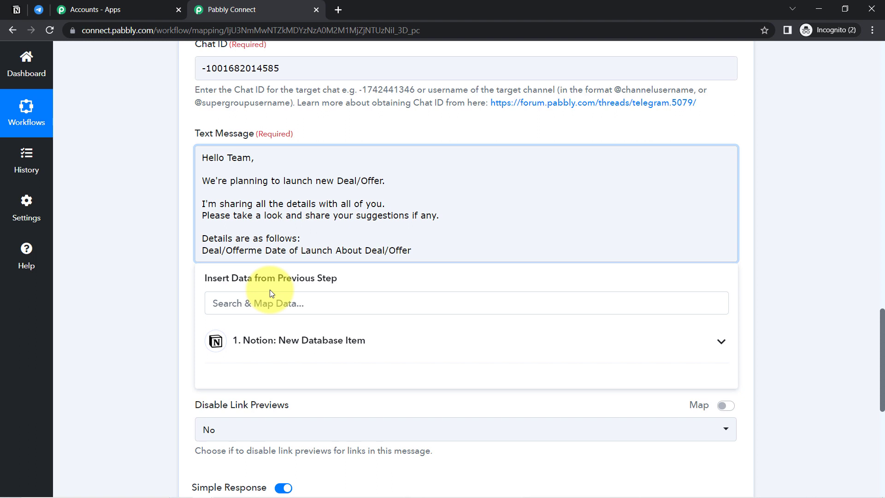
pyautogui.write('Na')
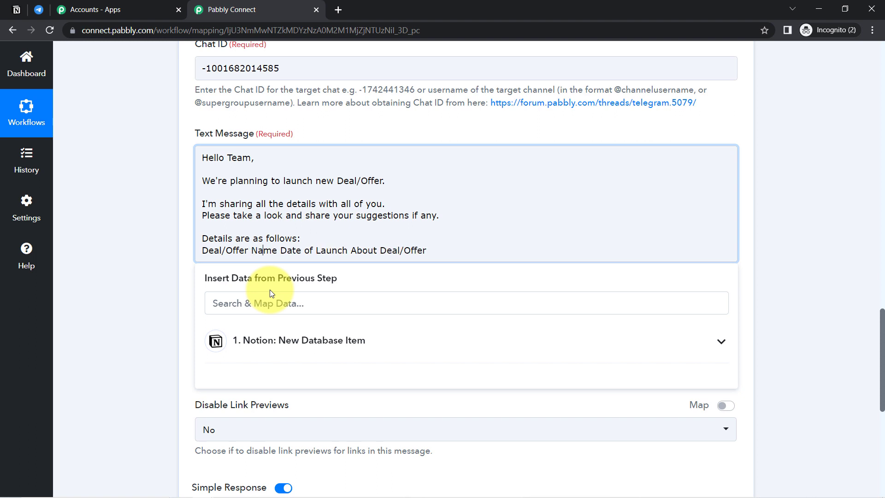
# Put "Deal/Offer Name:", "Date of Launch:" and "About Deal/Offer:" on separate lines with colons, leaving a blank line above the list
pyautogui.press('BackSpace')
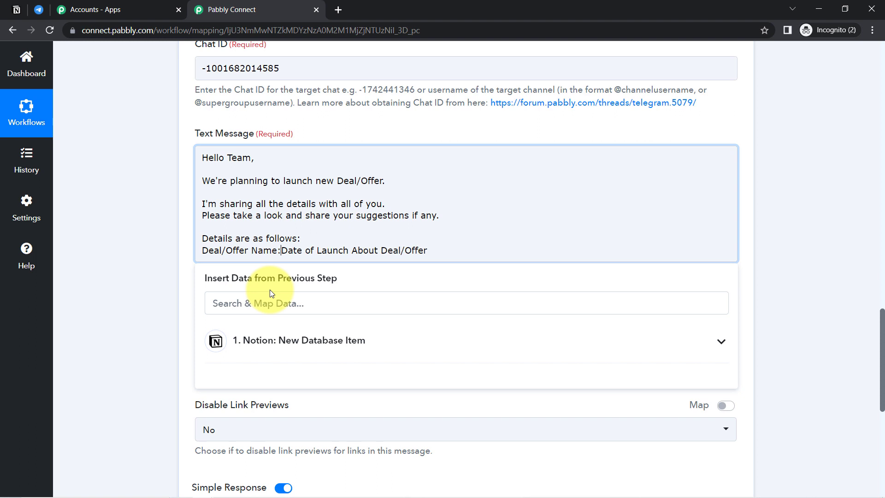
pyautogui.write(':')
pyautogui.press('Return')
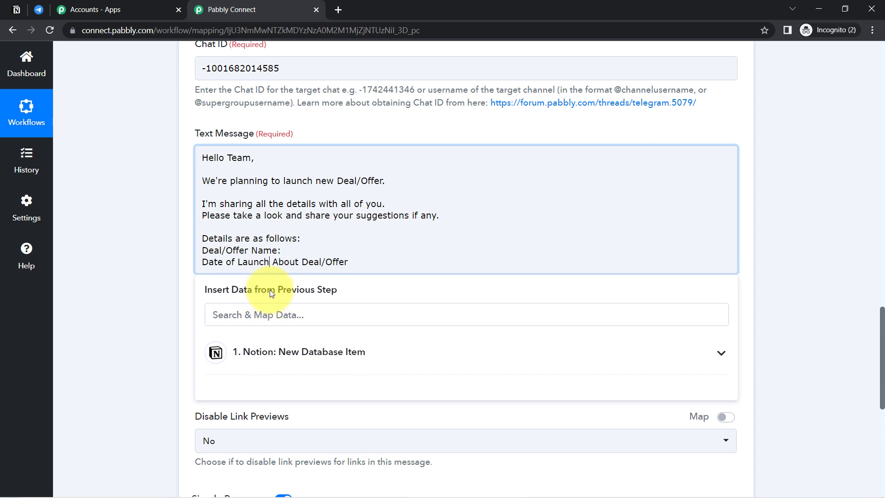
pyautogui.write(':')
pyautogui.press('Return')
pyautogui.press('Delete')
pyautogui.click(281, 274)
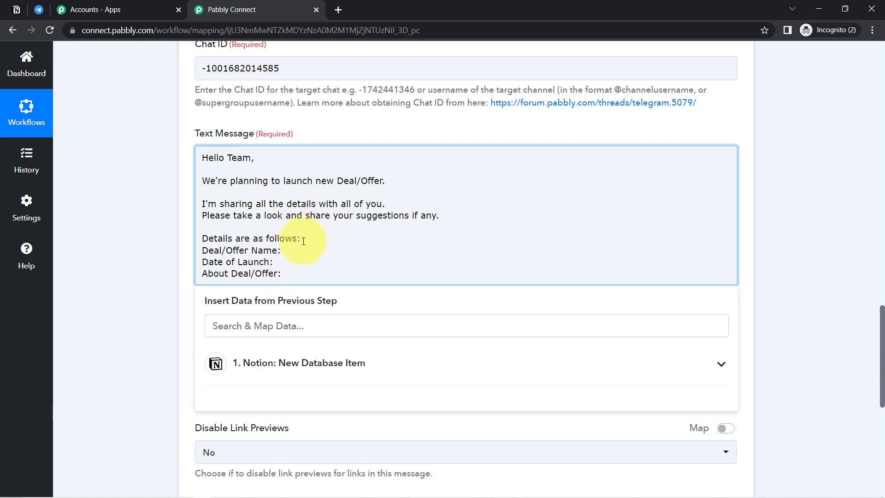
pyautogui.press('Return')
# Review the deal detail labels and examine the Notion trigger's received response for matching fields, returning to the Text Message
pyautogui.doubleClick(266, 262)
pyautogui.doubleClick(253, 274)
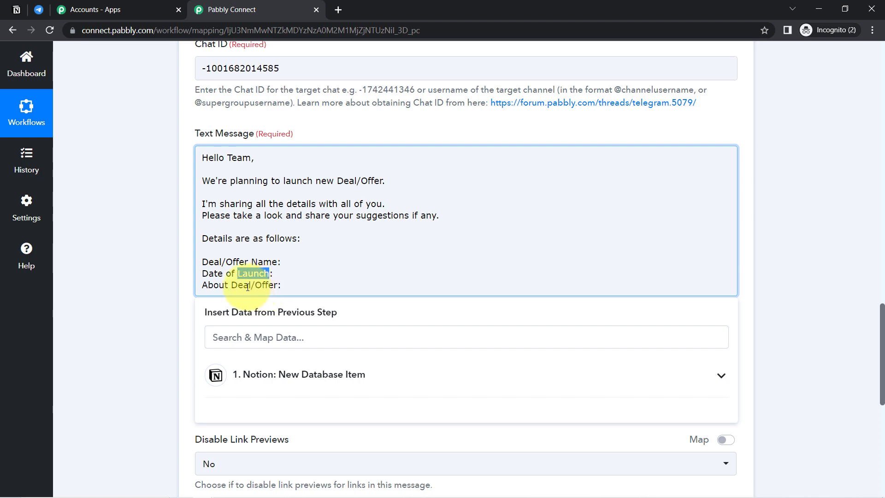
pyautogui.moveTo(231, 274); pyautogui.dragTo(263, 286)
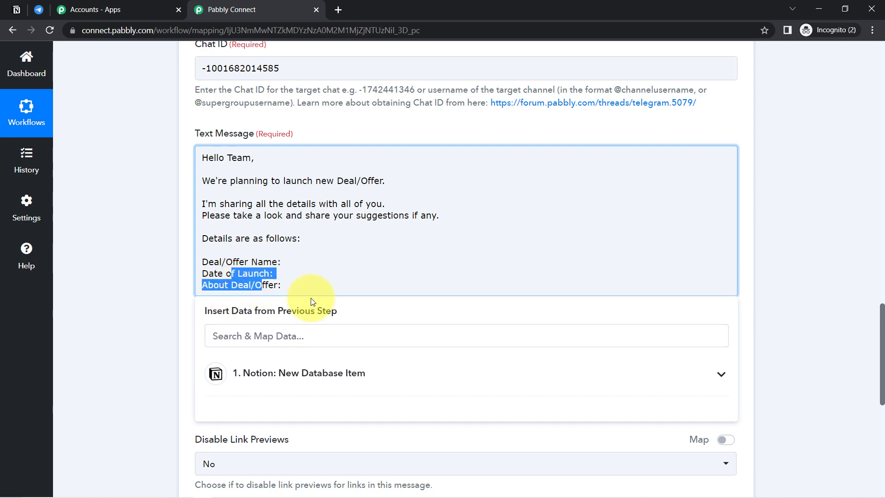
pyautogui.click(862, 360)
pyautogui.moveTo(883, 359); pyautogui.dragTo(882, 205)
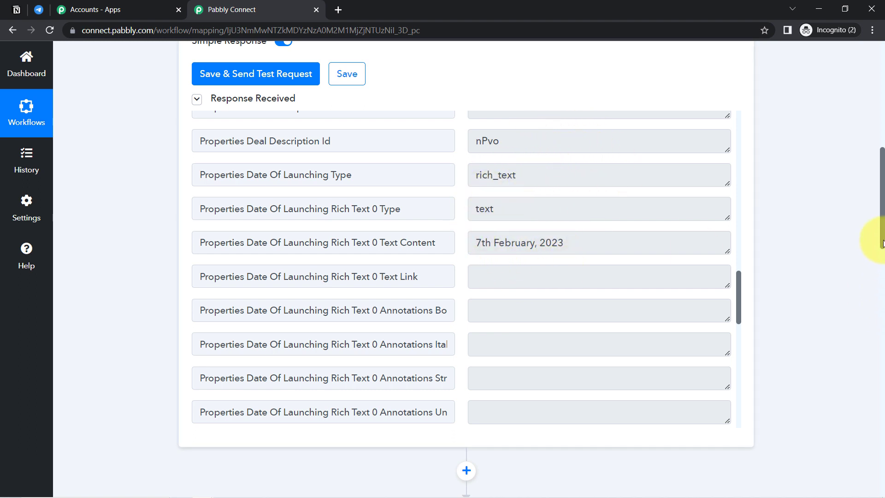
pyautogui.moveTo(883, 242); pyautogui.dragTo(878, 400)
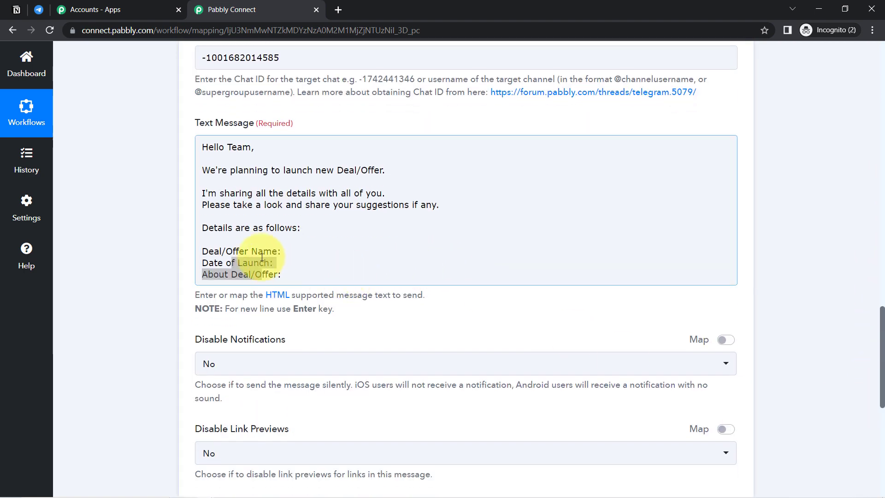
pyautogui.click(253, 251)
pyautogui.click(170, 264)
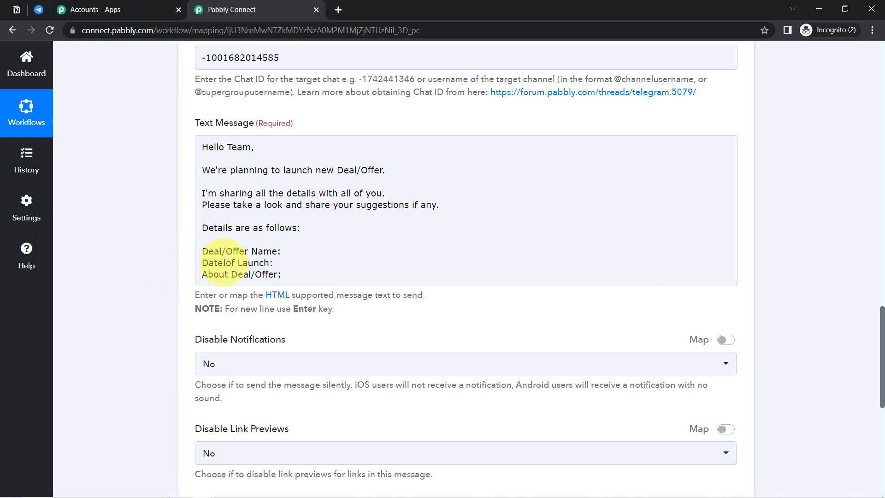
# Search the Notion step's data for "off" and map the Deal/Offer Title Title 0 Text Content field after "Deal/Offer Name:"
pyautogui.click(280, 253)
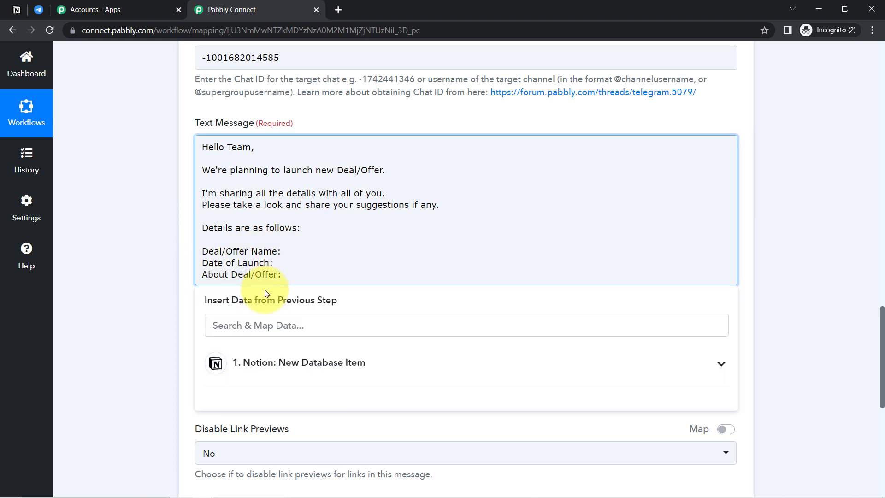
pyautogui.click(318, 363)
pyautogui.click(254, 330)
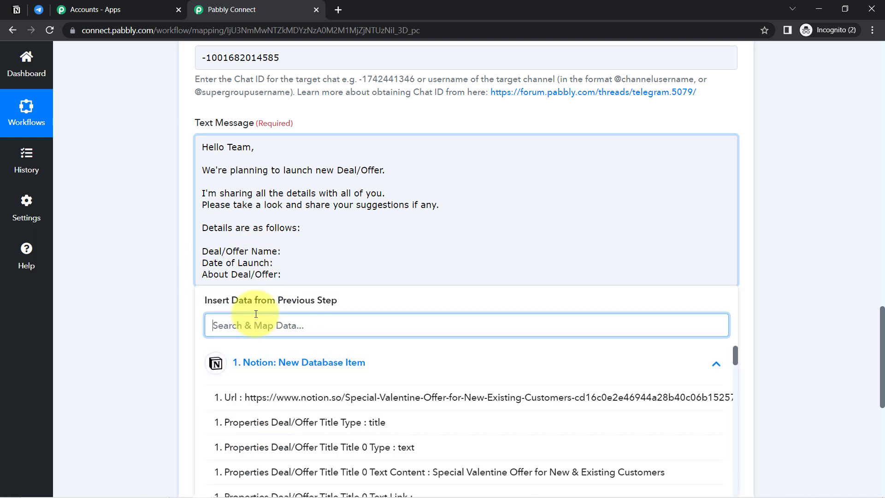
pyautogui.write('name')
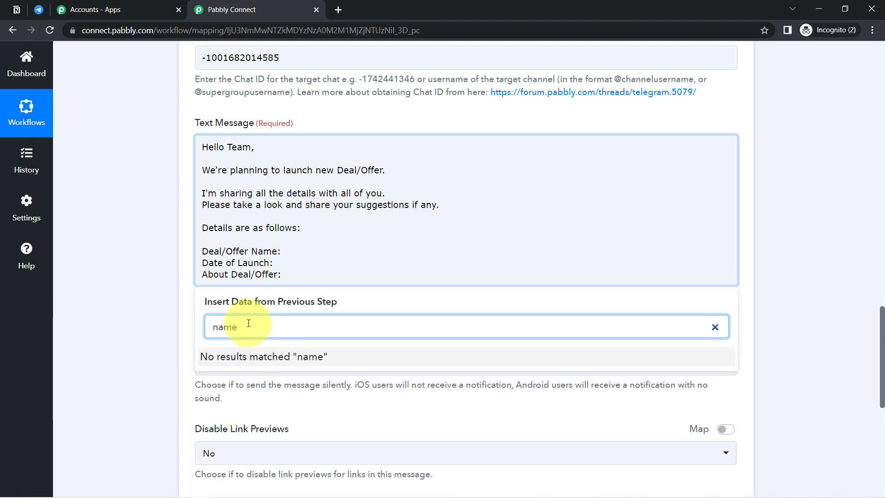
pyautogui.press('BackSpace')
pyautogui.press('BackSpace')
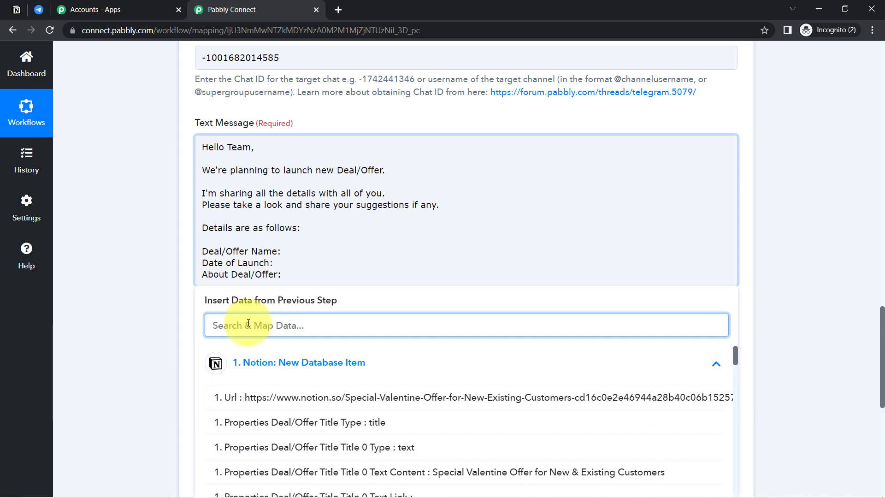
pyautogui.write('off')
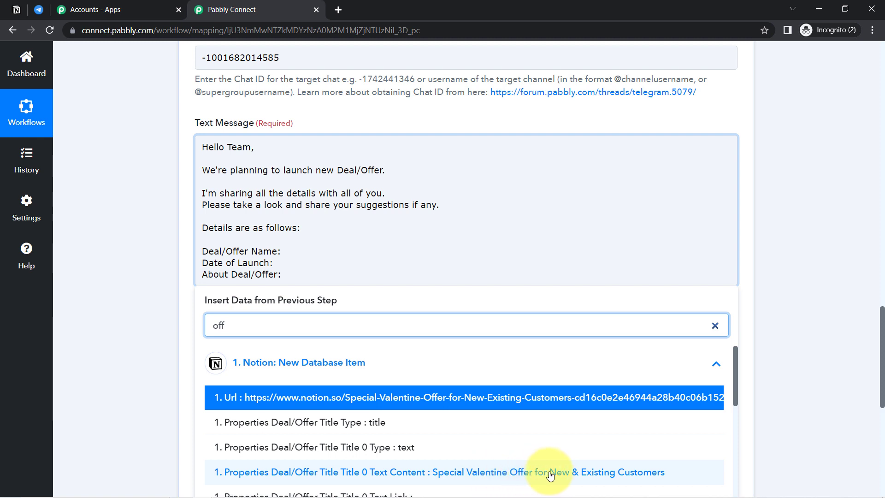
pyautogui.click(573, 475)
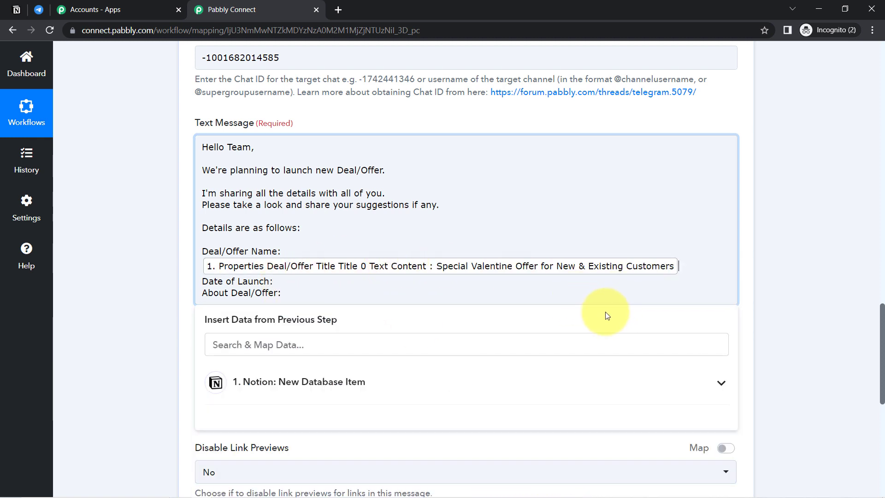
# Search the Notion data for "7" and map the Date Of Launching Rich Text 0 Text Content field under "Date of Launch:"
pyautogui.moveTo(220, 283); pyautogui.dragTo(272, 281)
pyautogui.click(278, 282)
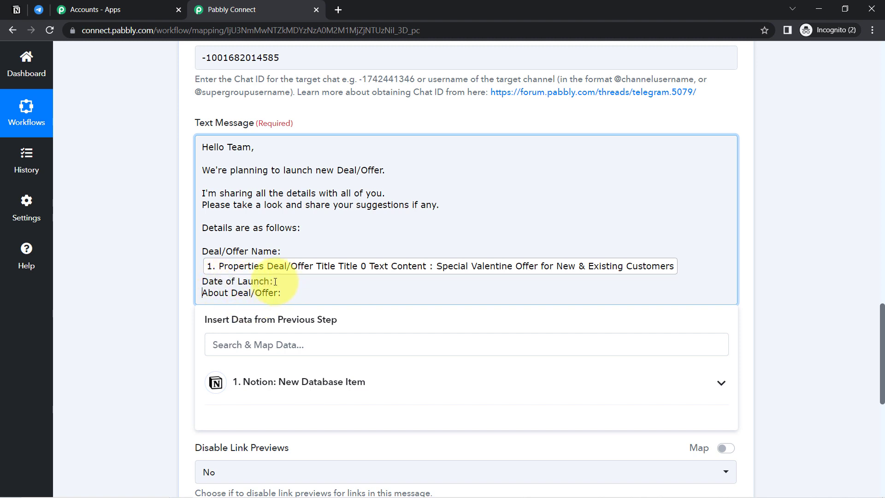
pyautogui.click(228, 346)
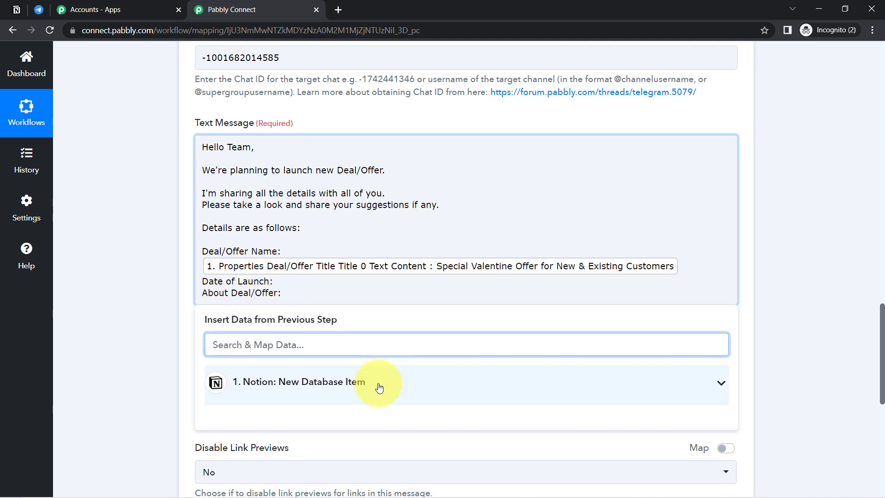
pyautogui.write('7')
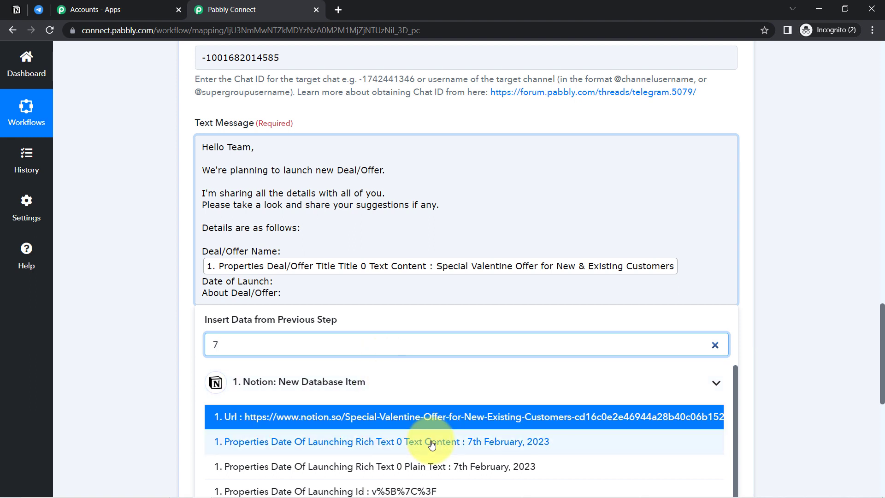
pyautogui.click(431, 444)
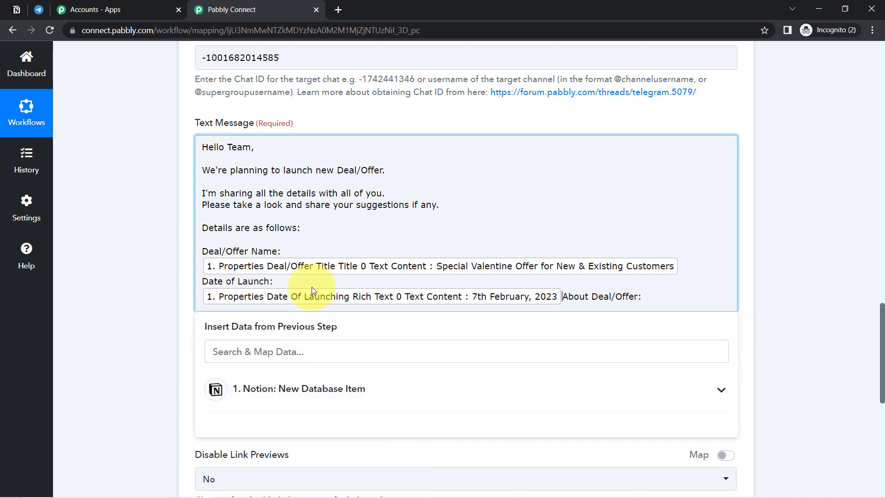
# Move "About Deal/Offer:" to its own line and add a blank line above both it and "Date of Launch:"
pyautogui.press('Return')
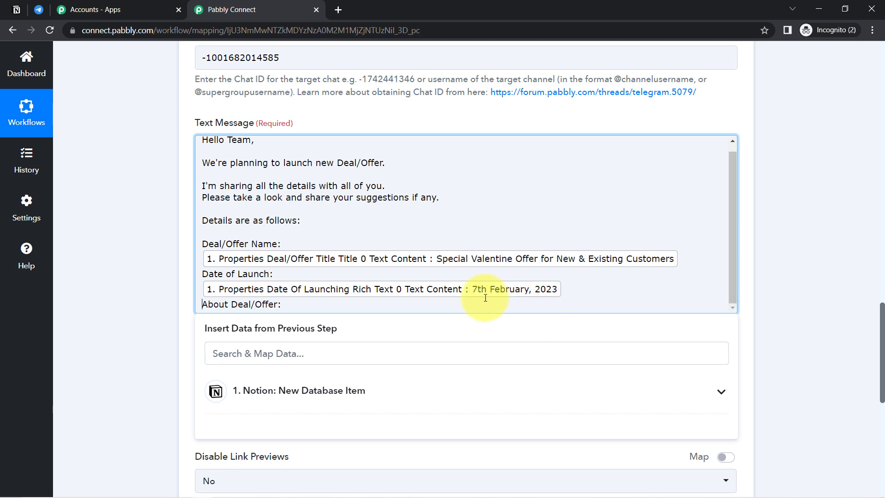
pyautogui.press('Return')
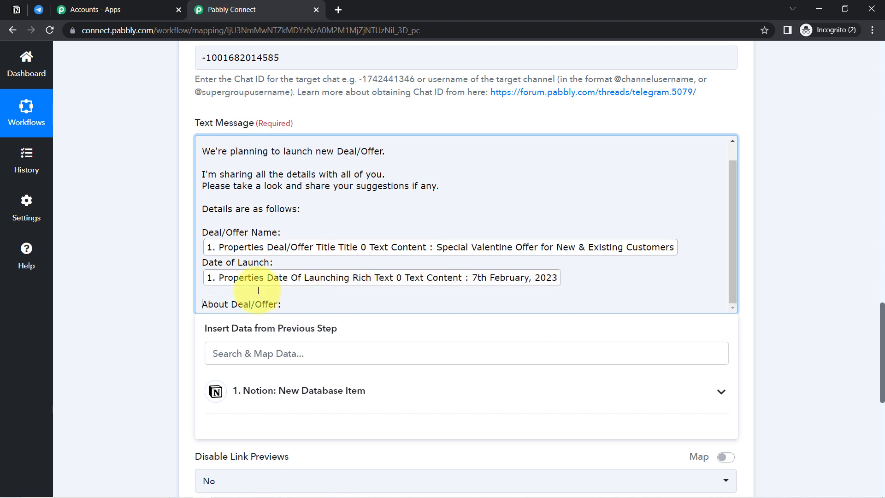
pyautogui.click(203, 262)
pyautogui.press('Return')
pyautogui.click(415, 298)
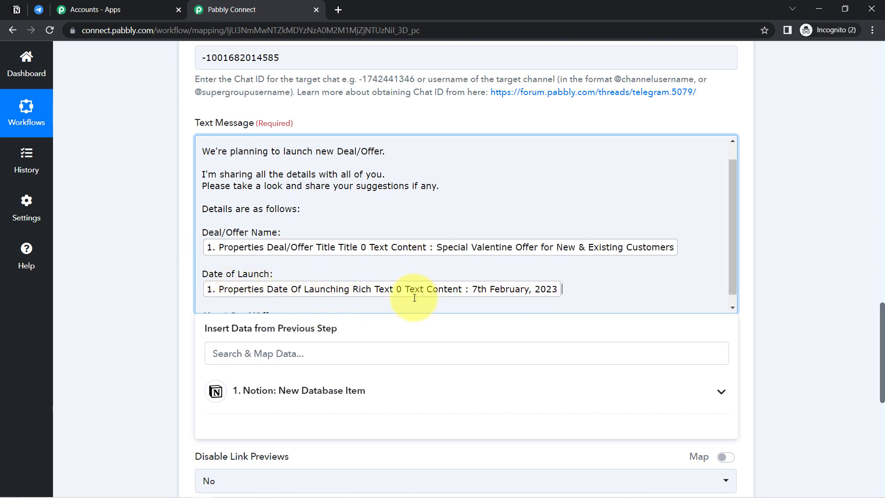
# Map the Notion Deal Description Rich Text 0 Text Content field after "About Deal/Offer:" in the Text Message
pyautogui.click(271, 305)
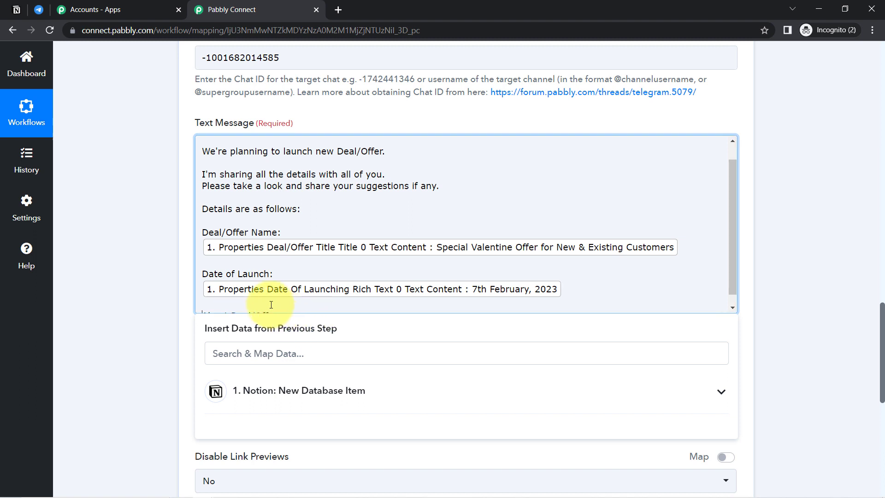
pyautogui.press('End')
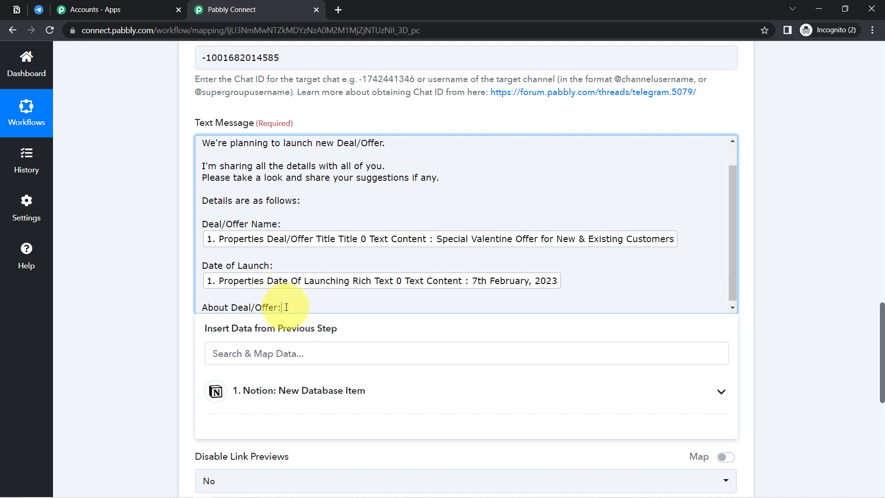
pyautogui.click(296, 354)
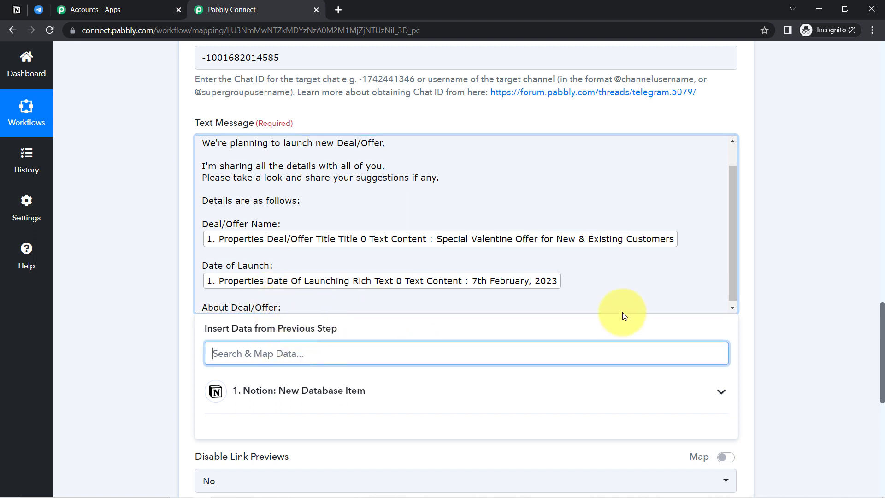
pyautogui.scroll(-3, 881, 337)
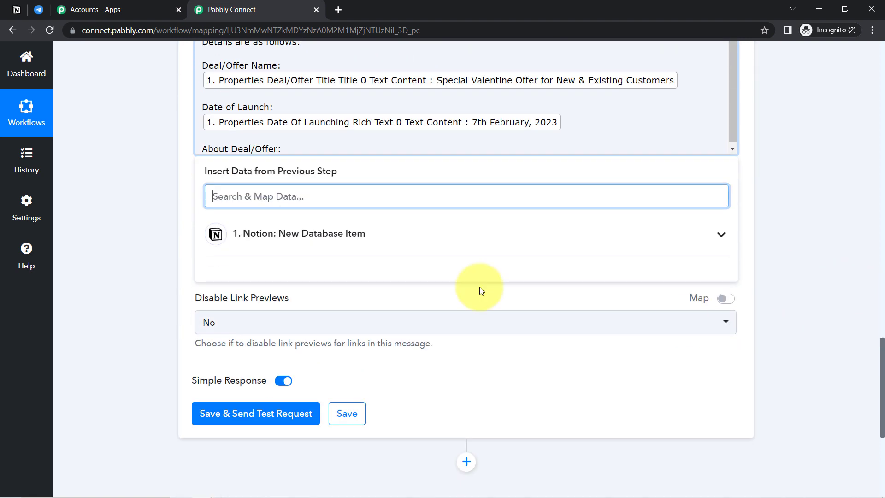
pyautogui.click(355, 240)
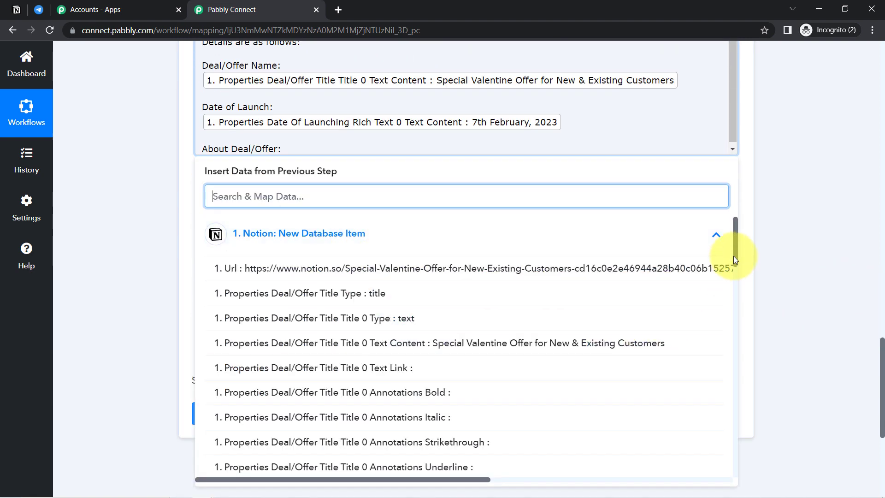
pyautogui.moveTo(735, 258); pyautogui.dragTo(735, 322)
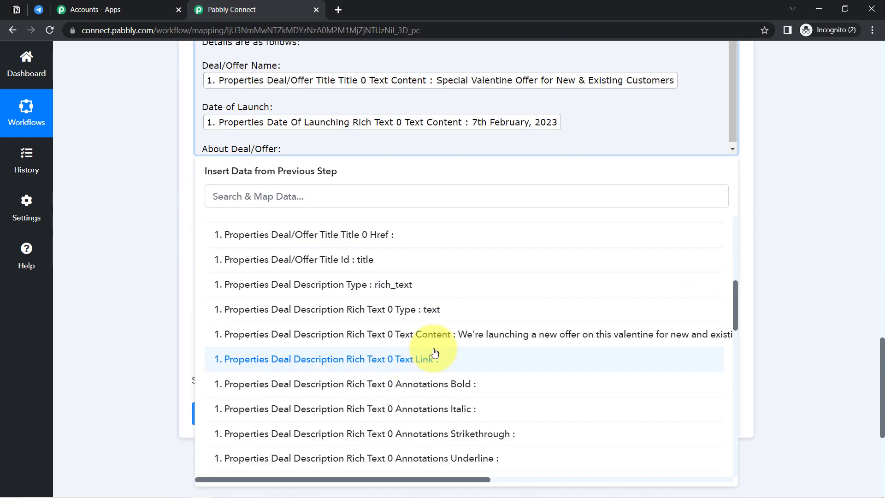
pyautogui.click(515, 337)
pyautogui.click(80, 169)
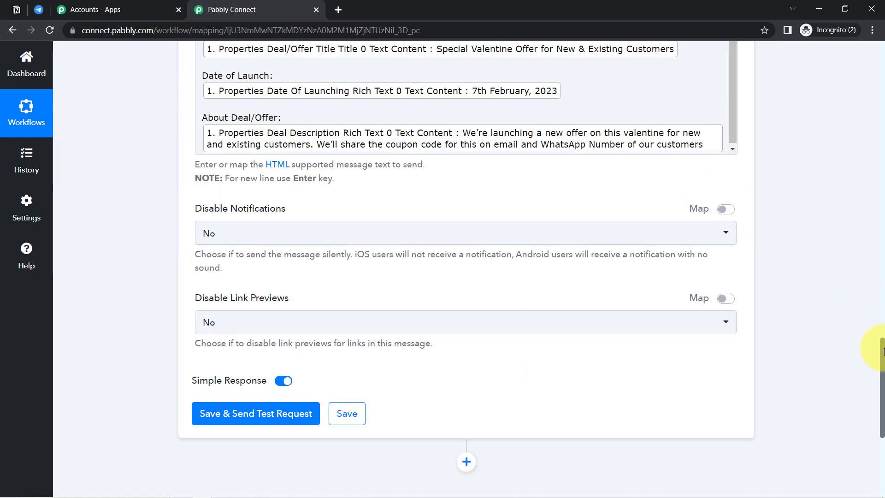
# Review the completed Text Message, the Notion deals table and the trigger's polling interval, returning to the message field
pyautogui.scroll(5, 883, 351)
pyautogui.moveTo(215, 183); pyautogui.dragTo(270, 208)
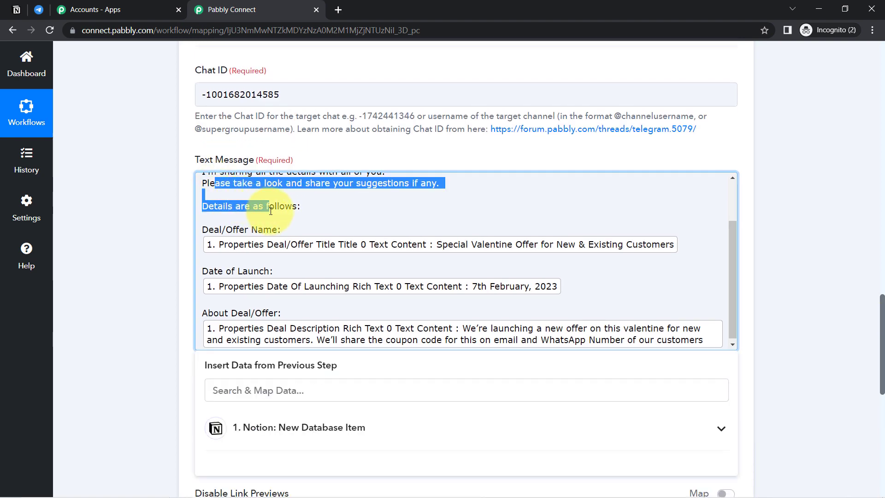
pyautogui.click(273, 213)
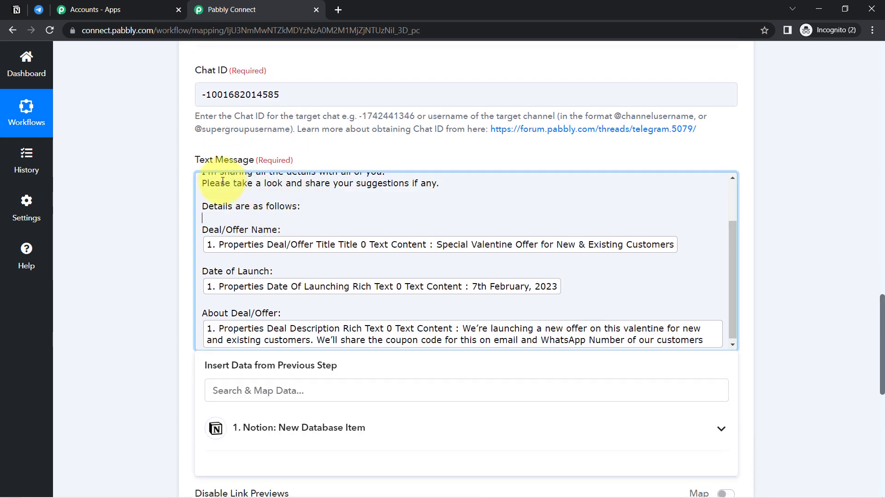
pyautogui.moveTo(220, 181); pyautogui.dragTo(306, 213)
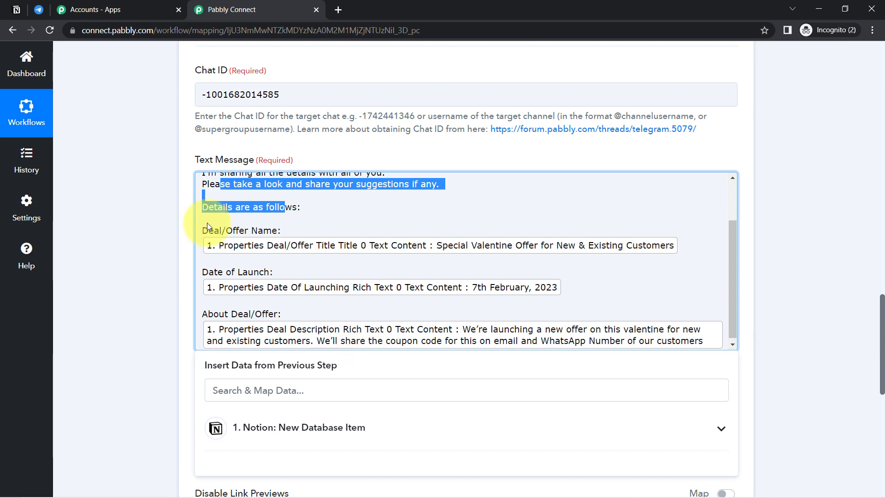
pyautogui.click(168, 198)
pyautogui.click(17, 10)
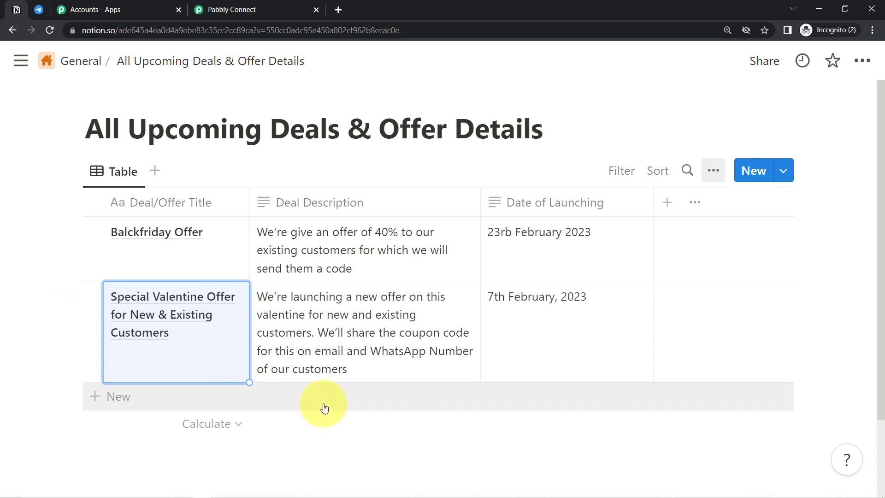
pyautogui.click(286, 10)
pyautogui.moveTo(882, 330); pyautogui.dragTo(870, 27)
pyautogui.moveTo(618, 227)
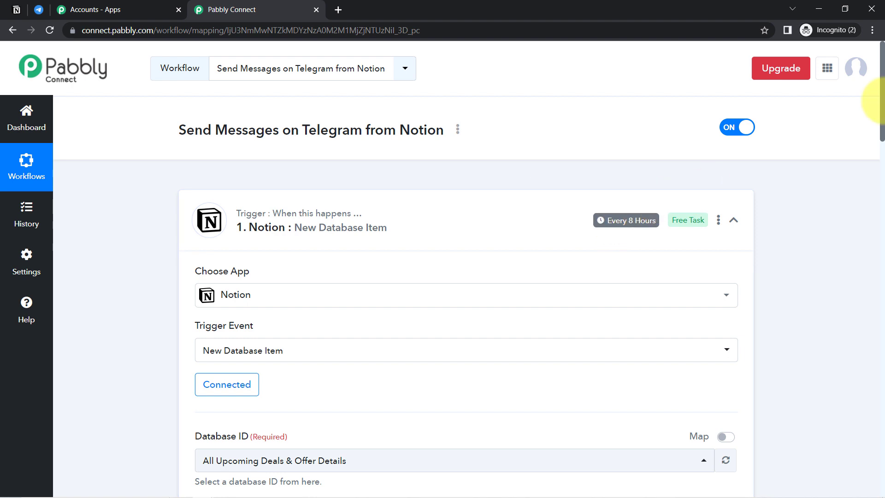
pyautogui.moveTo(883, 103); pyautogui.dragTo(872, 368)
pyautogui.click(710, 242)
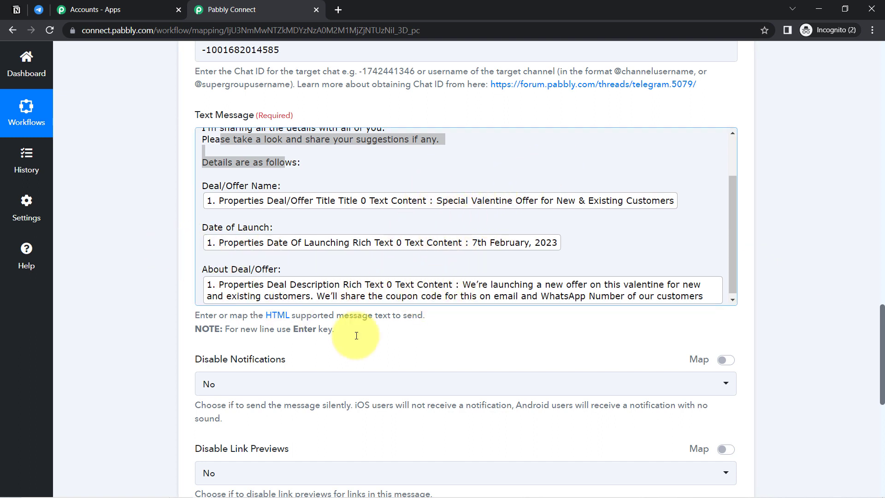
# Try to send a test message from the Telegram Bot action, checking the Pabbly Team chat, the received response and the Chat ID
pyautogui.scroll(-7, 881, 341)
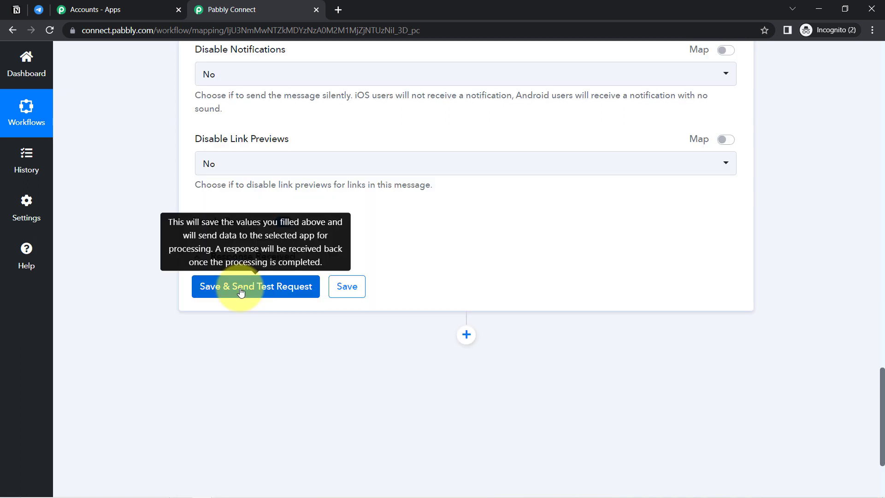
pyautogui.click(240, 292)
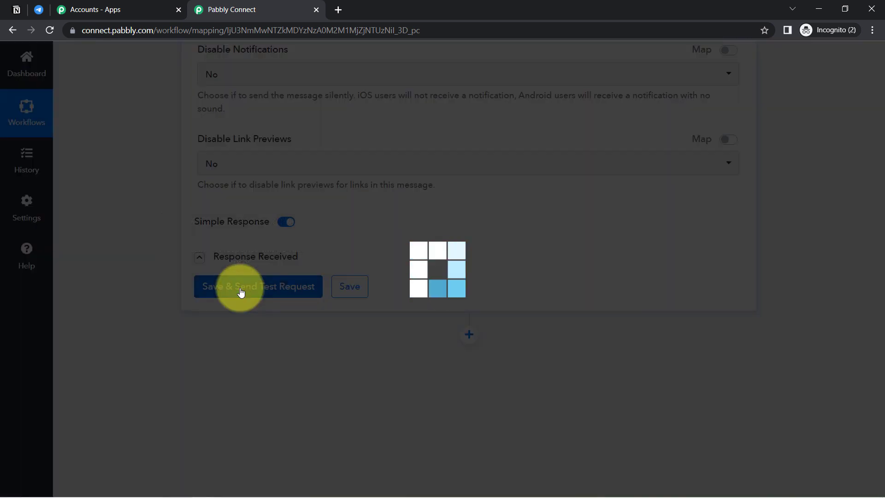
pyautogui.click(38, 10)
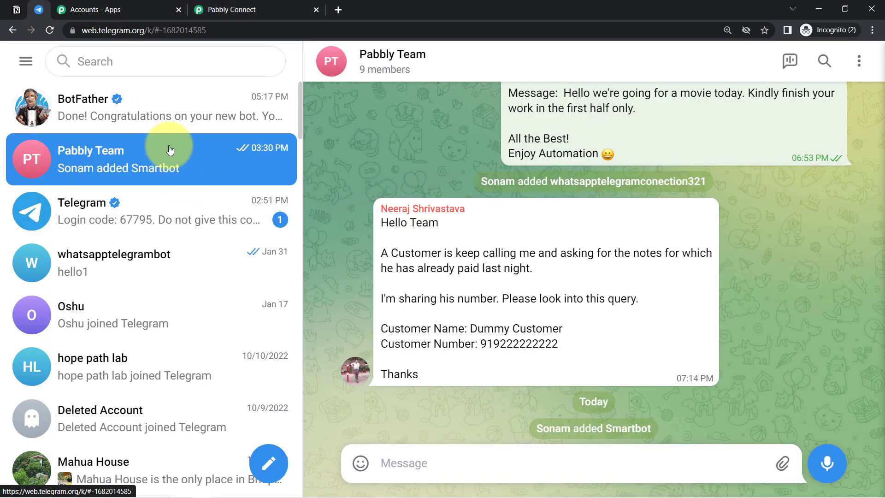
pyautogui.click(242, 6)
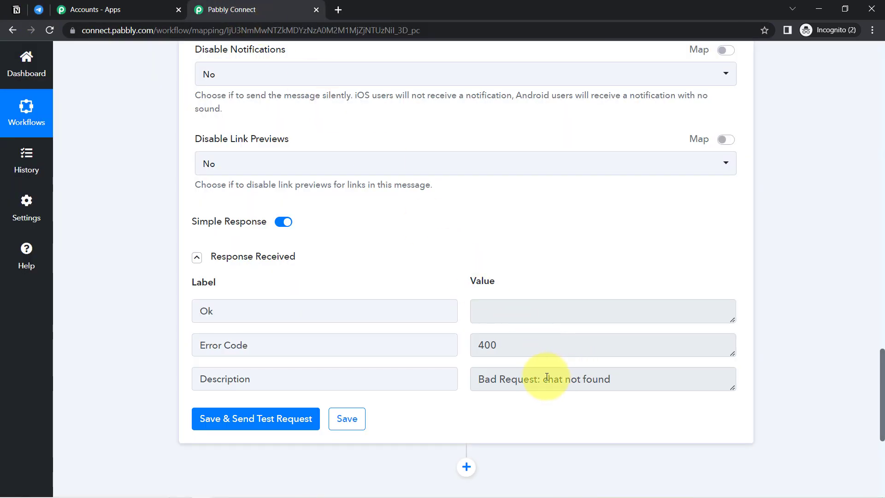
pyautogui.moveTo(491, 379); pyautogui.dragTo(548, 387)
pyautogui.moveTo(879, 405); pyautogui.dragTo(859, 300)
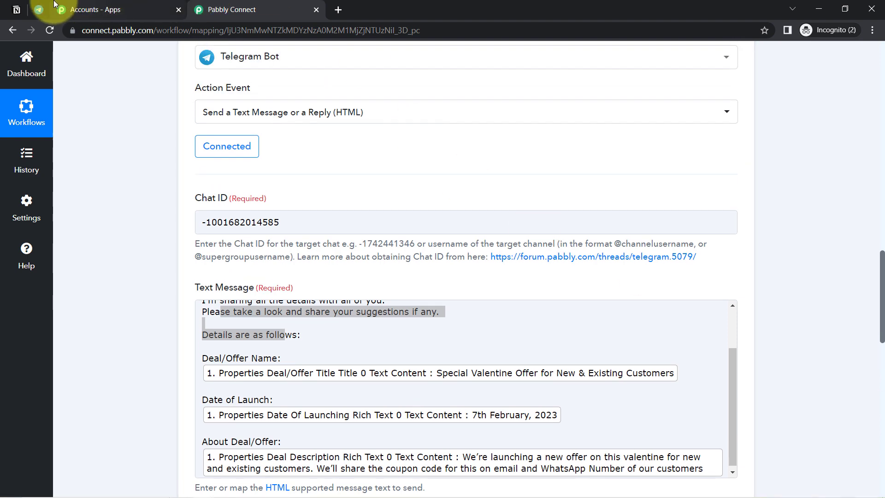
# Switch to Telegram, check the new bot's username in the BotFather chat and open the Pabbly Team group
pyautogui.click(39, 9)
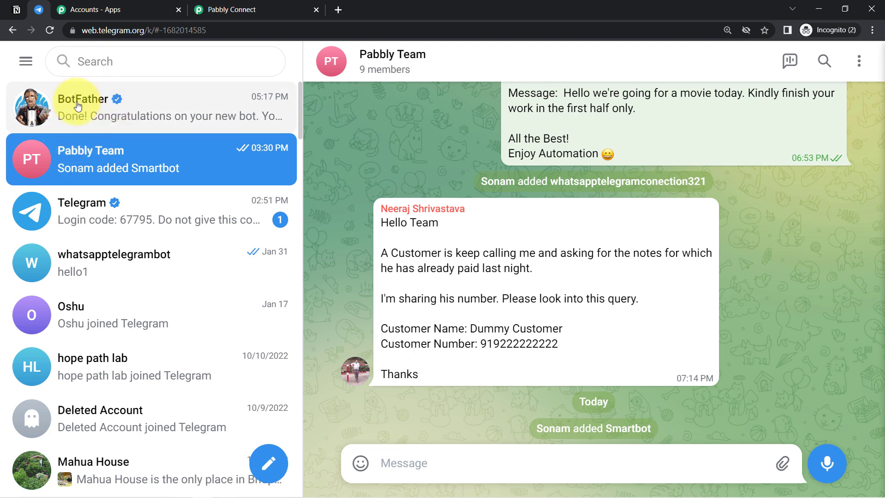
pyautogui.click(107, 107)
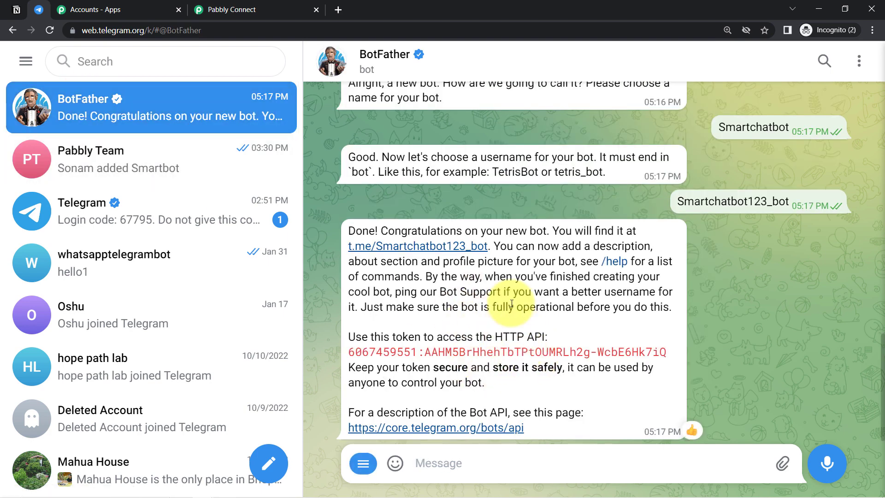
pyautogui.moveTo(685, 202); pyautogui.dragTo(789, 202)
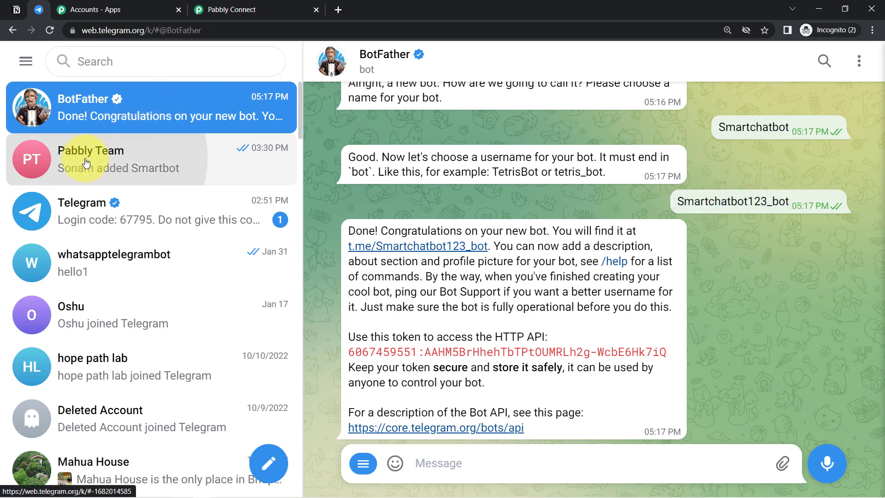
pyautogui.click(101, 170)
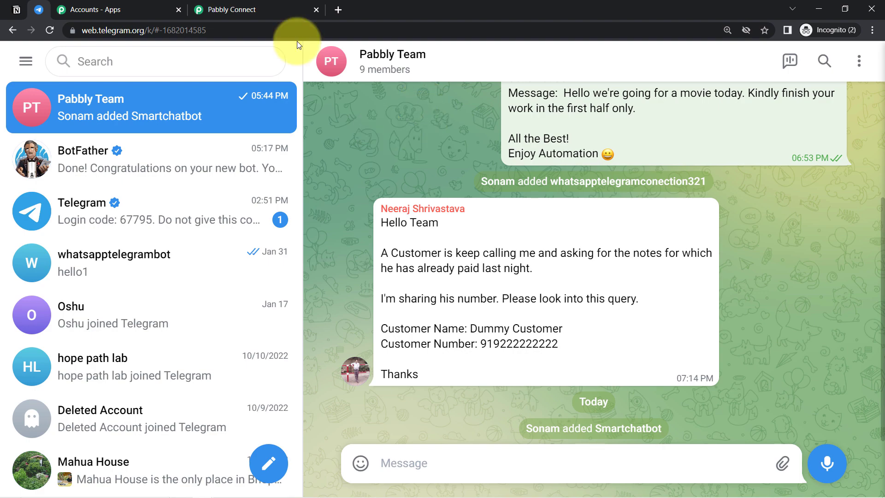
# Return to Pabbly Connect and save the Telegram Bot action, sending the test request again
pyautogui.click(228, 9)
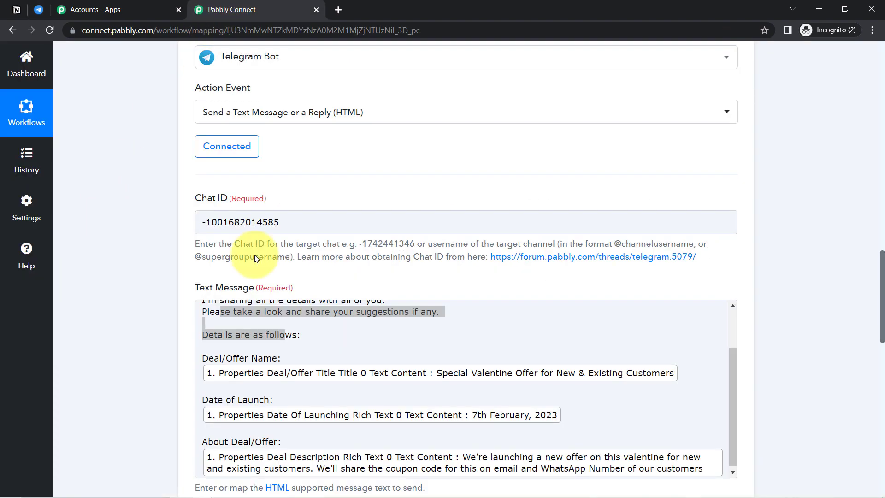
pyautogui.scroll(-8, 880, 347)
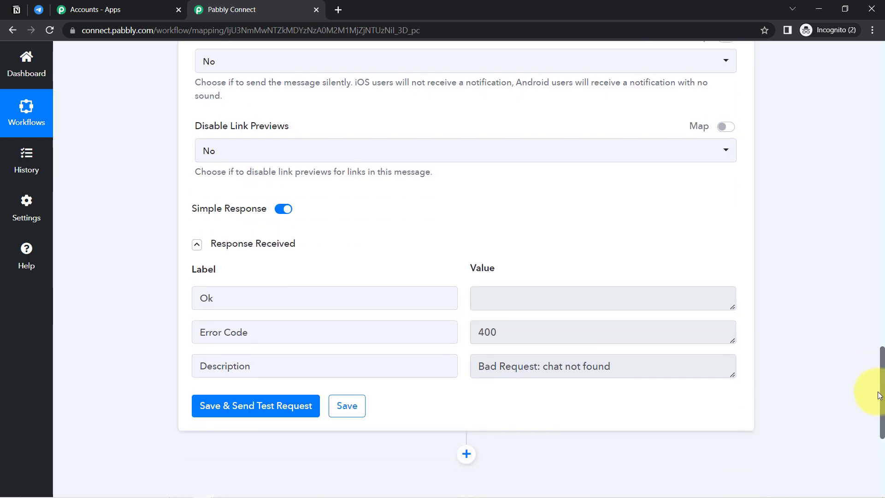
pyautogui.click(268, 298)
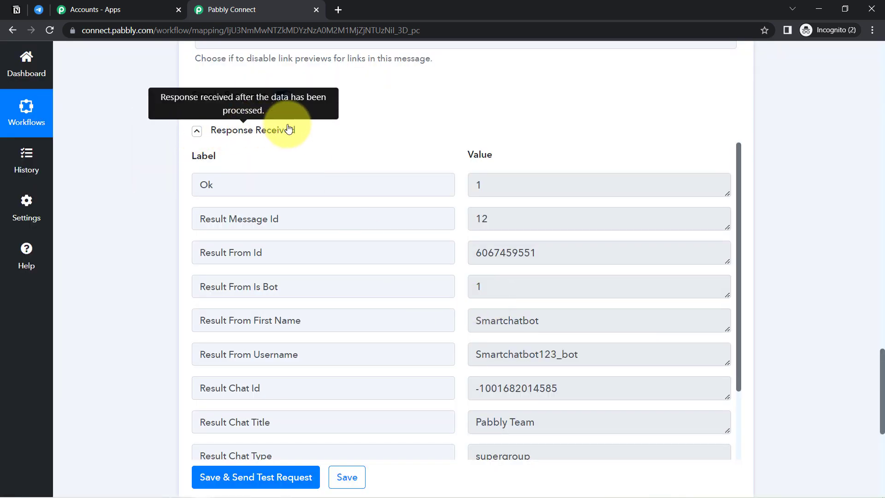
# Read the Smartchatbot message in the Pabbly Team group, covering its intro, offer name, launch date and description, and view the Notion deals table
pyautogui.click(38, 12)
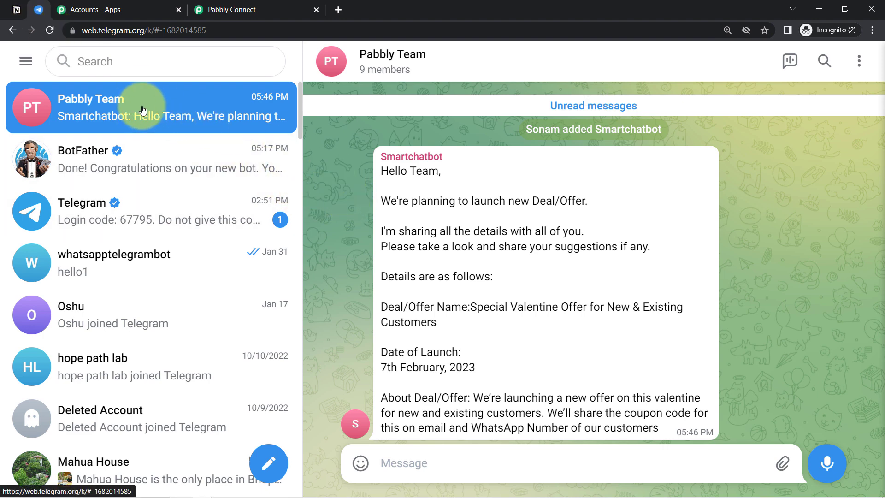
pyautogui.moveTo(403, 201); pyautogui.dragTo(579, 199)
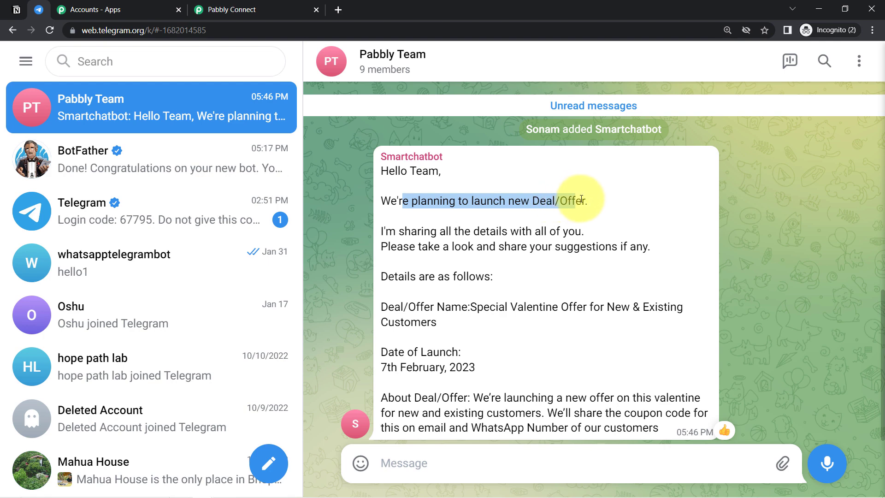
pyautogui.moveTo(421, 231); pyautogui.dragTo(586, 231)
pyautogui.moveTo(390, 246); pyautogui.dragTo(645, 249)
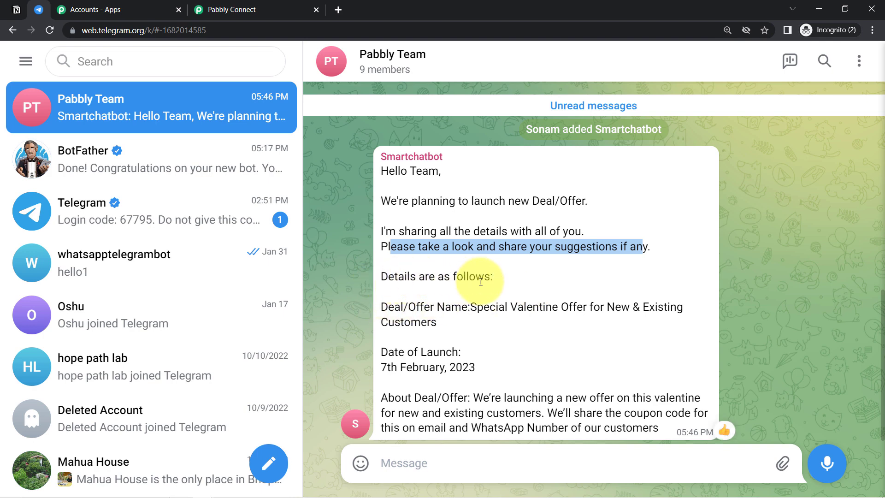
pyautogui.moveTo(389, 308); pyautogui.dragTo(465, 335)
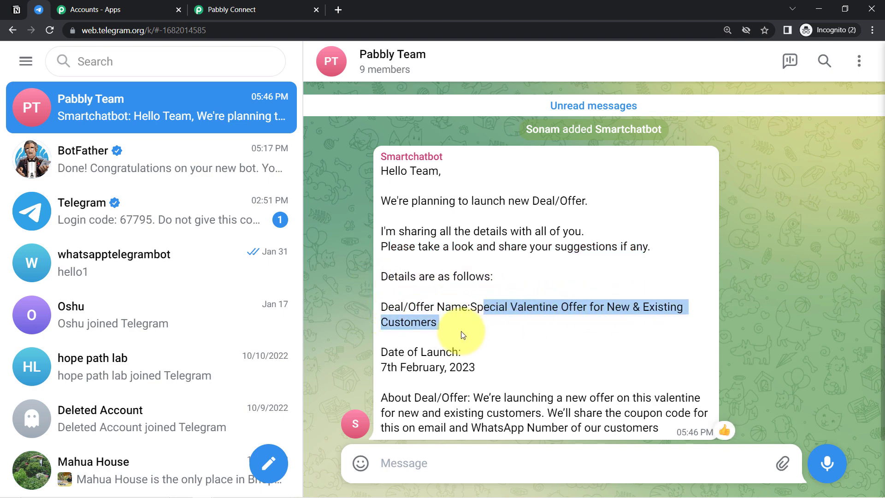
pyautogui.moveTo(420, 352); pyautogui.dragTo(398, 353)
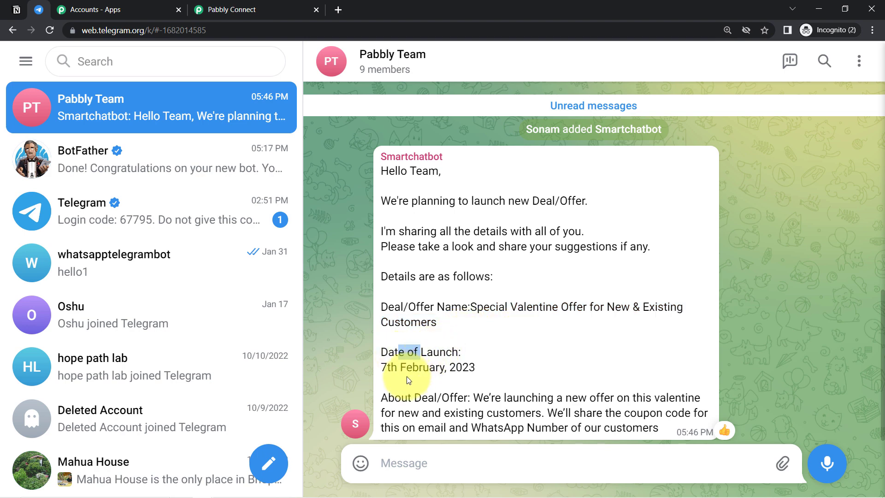
pyautogui.moveTo(414, 397); pyautogui.dragTo(628, 422)
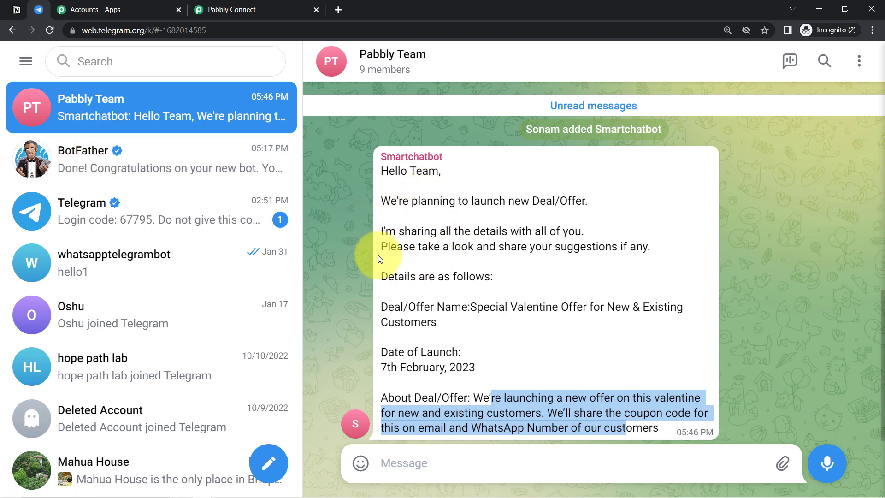
pyautogui.click(16, 10)
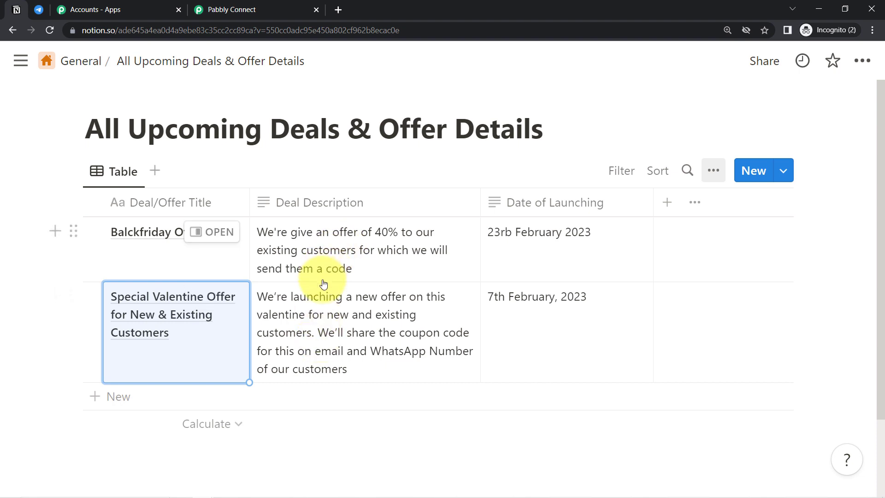
# Return to the Pabbly Connect workflow and collapse both the Notion trigger and the Telegram Bot action
pyautogui.click(226, 9)
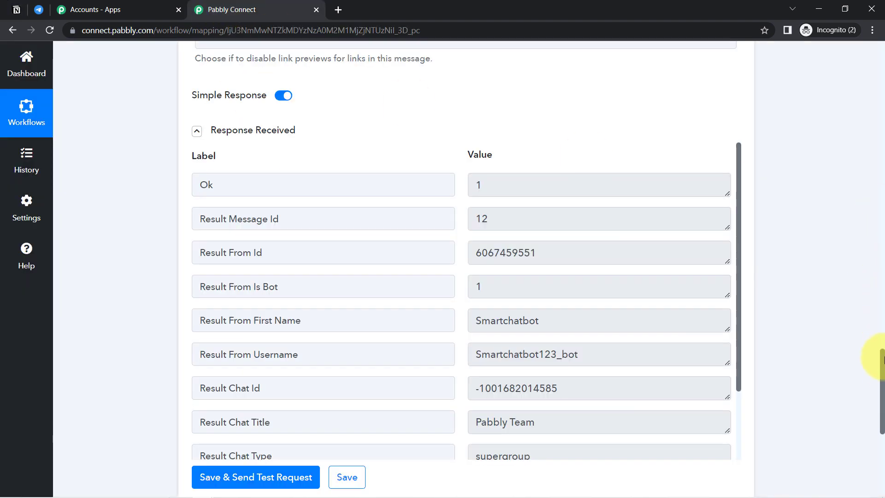
pyautogui.moveTo(882, 366); pyautogui.dragTo(867, 10)
pyautogui.click(336, 208)
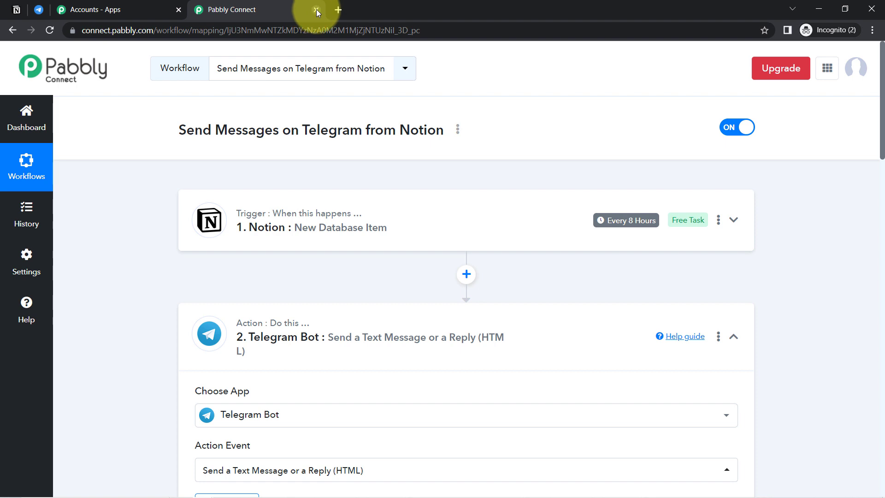
pyautogui.click(319, 335)
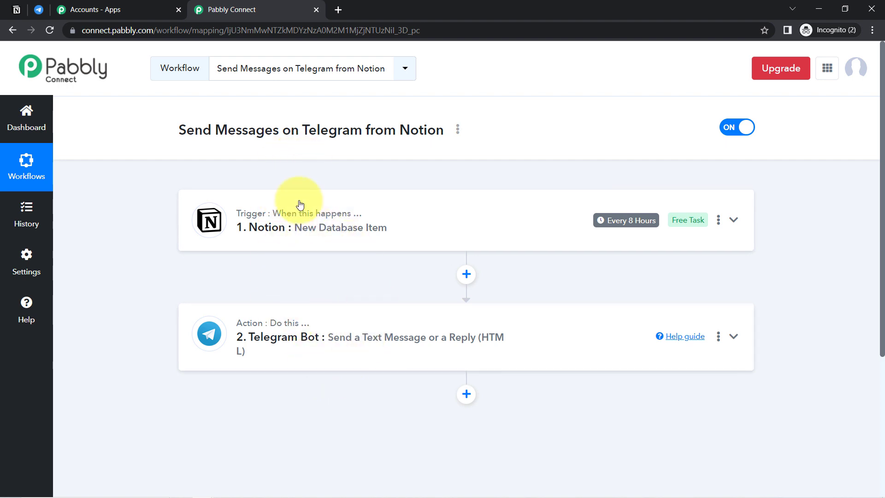
# Open the sharing options of the "Send Messages on Telegram from Notion" workflow and copy its share link
pyautogui.click(458, 131)
pyautogui.click(409, 192)
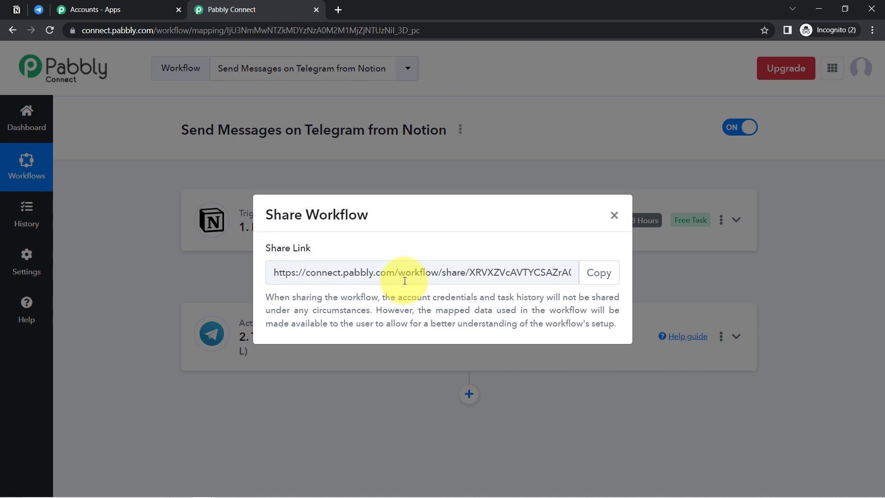
pyautogui.click(600, 273)
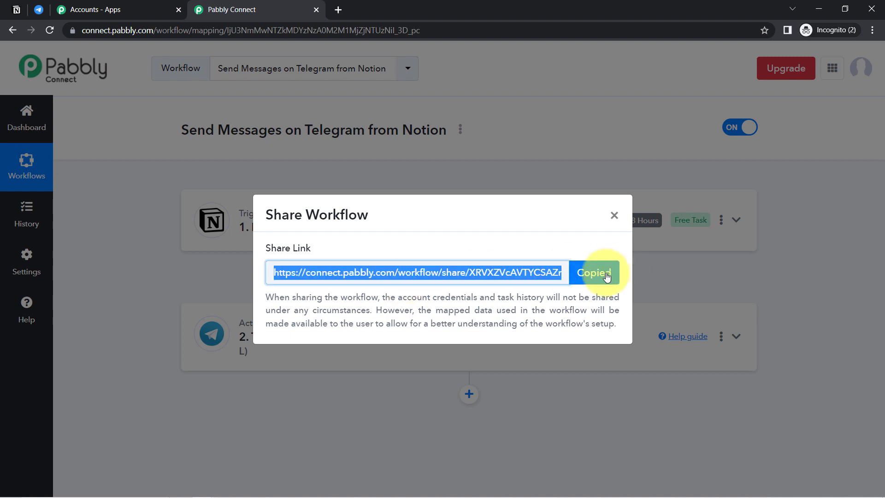